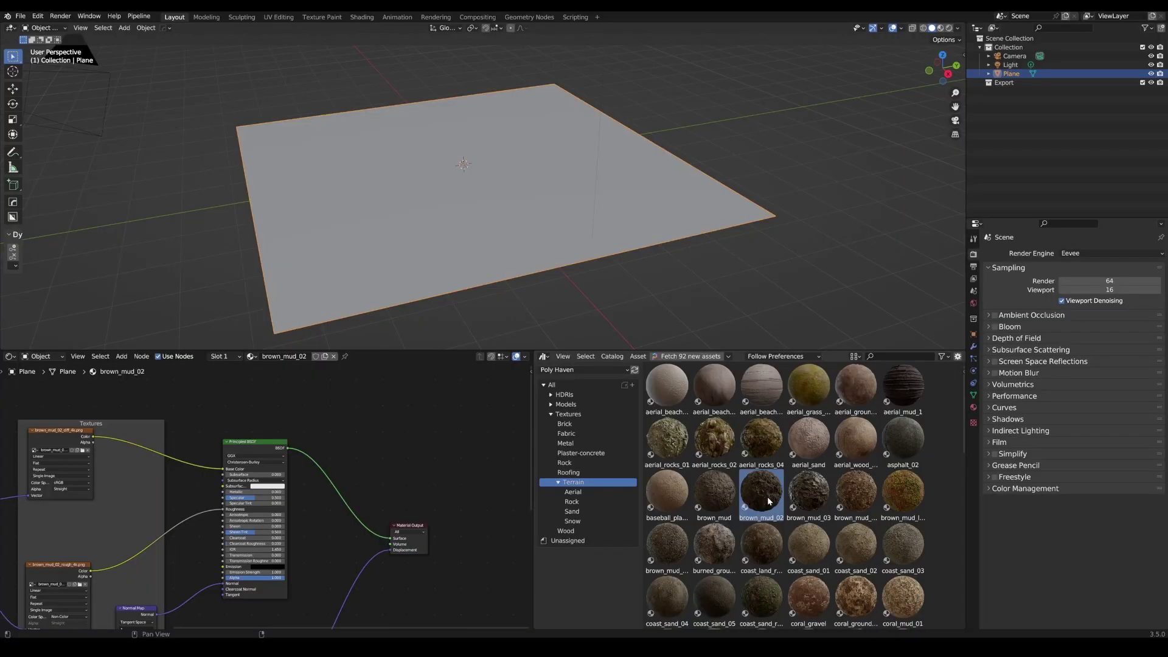
# Switch the brown_mud_02 material asset on the plane to its 8K texture resolution
pyautogui.click(973, 407)
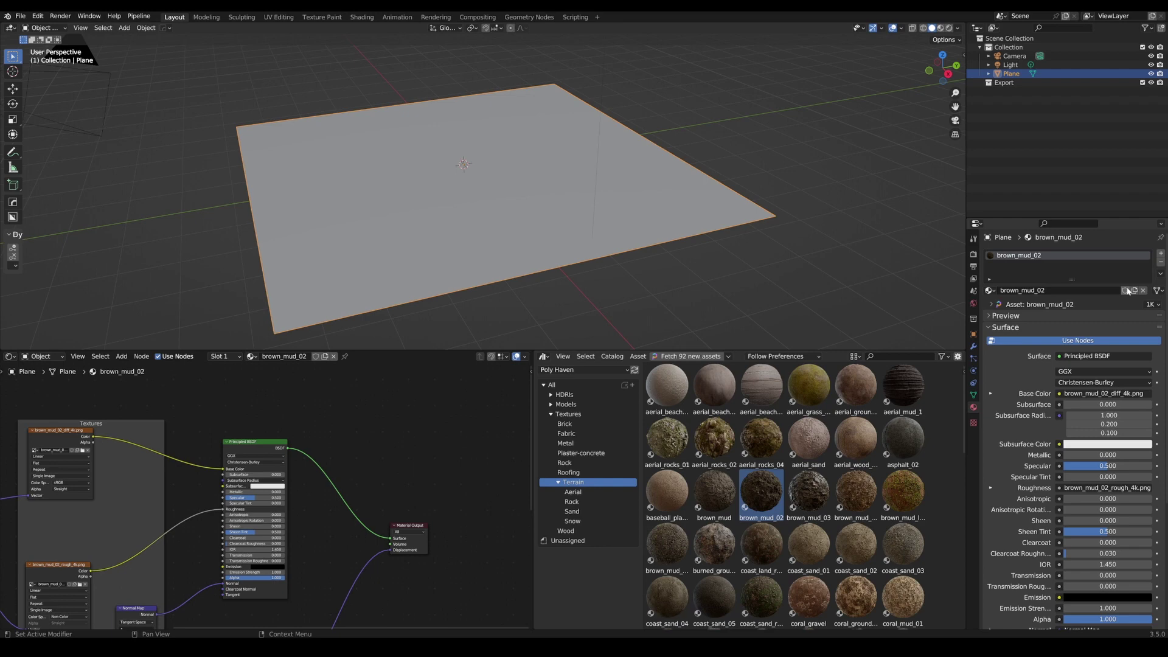
pyautogui.click(1158, 304)
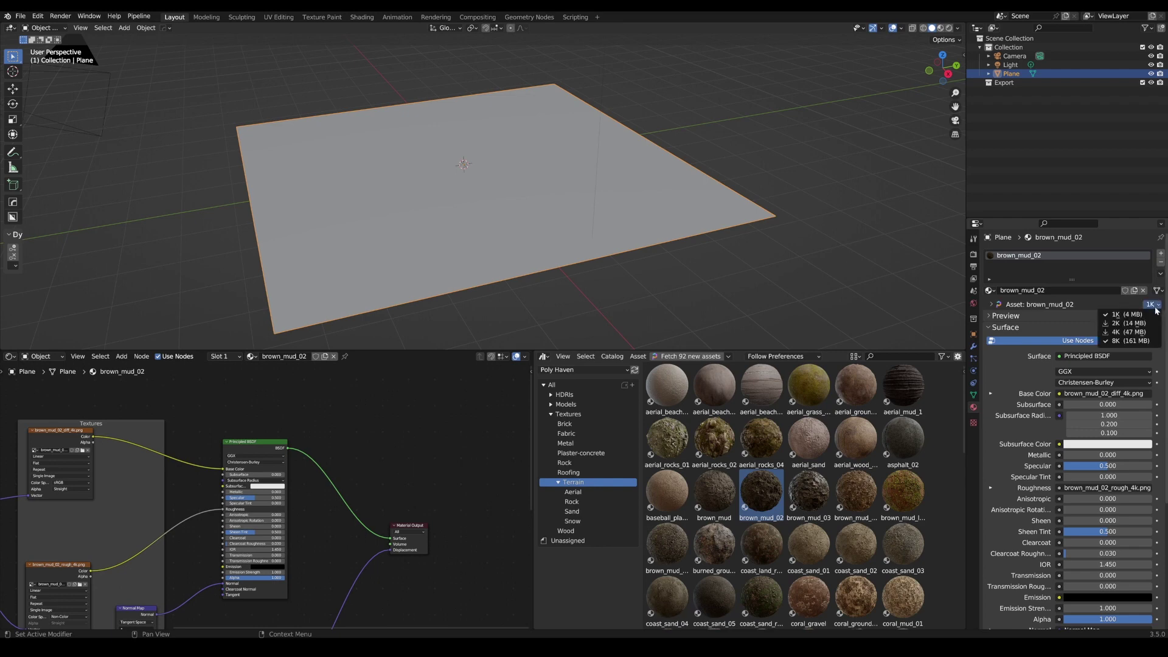
pyautogui.click(1130, 341)
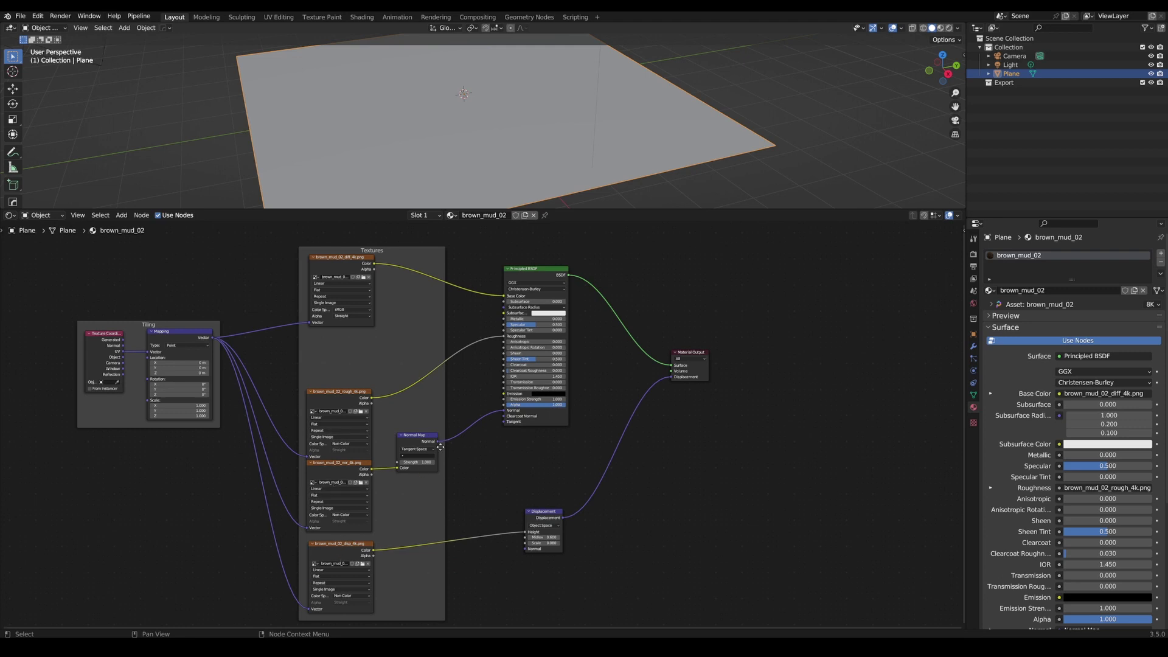
# Delete the Normal Map, Principled BSDF and Displacement nodes from the brown_mud_02 material
pyautogui.click(414, 439)
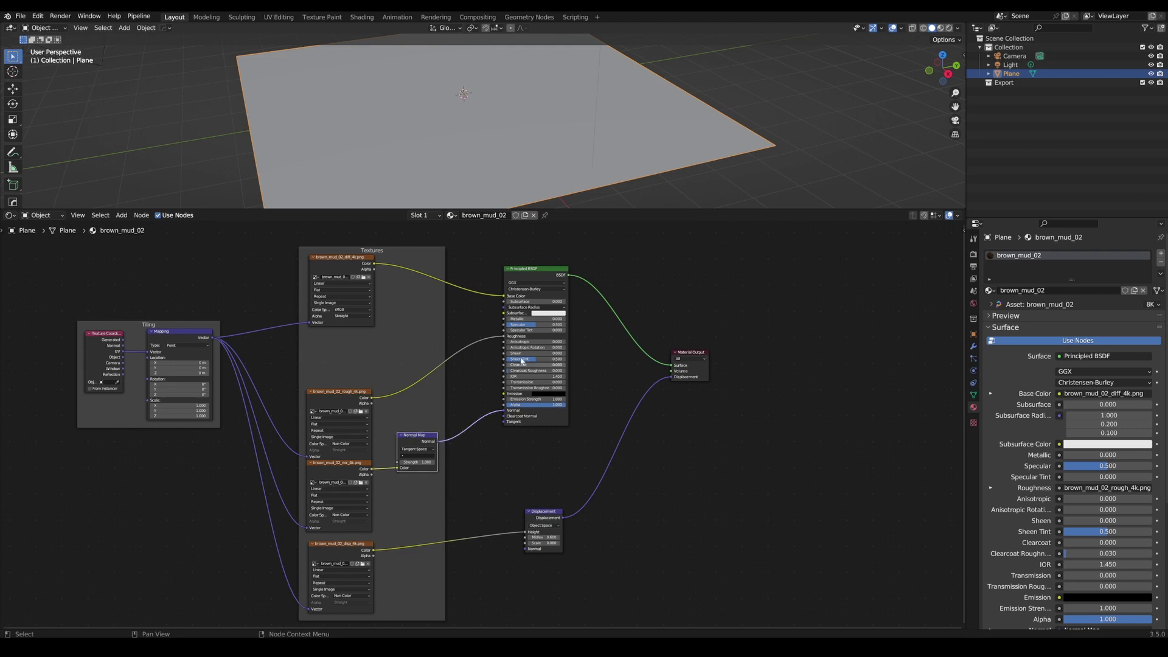
pyautogui.keyDown('shift'); pyautogui.click(533, 274); pyautogui.keyUp('shift')
pyautogui.keyDown('shift'); pyautogui.click(538, 513); pyautogui.keyUp('shift')
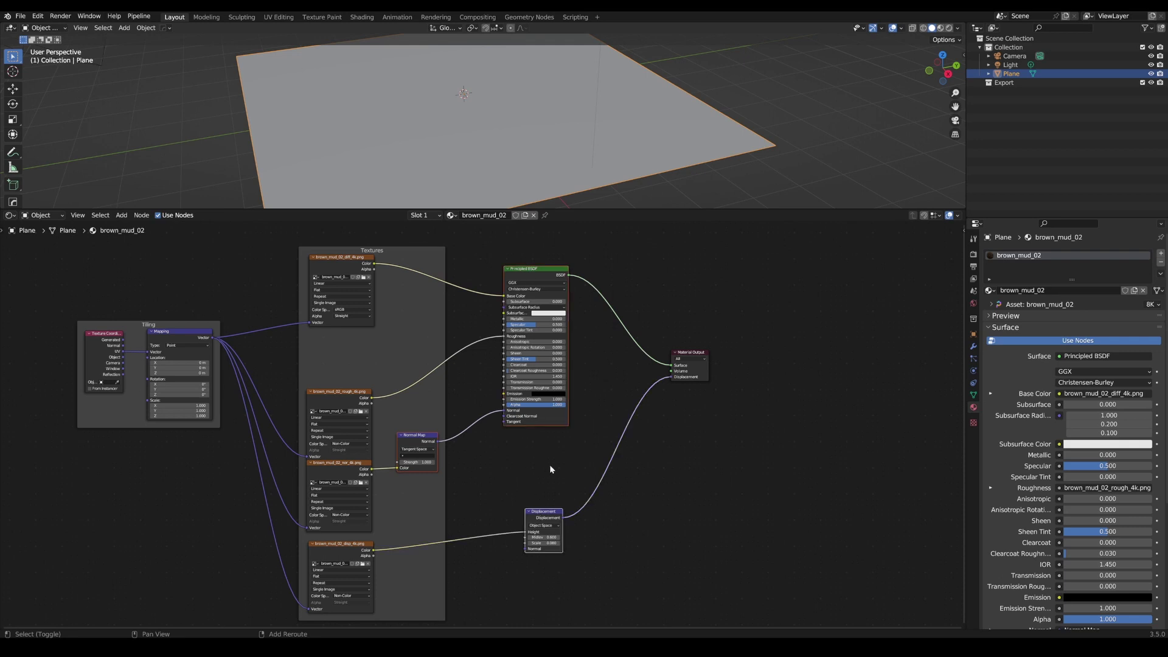
pyautogui.press('x')
# Add the RealPuddle Pro node to the material from the Scan50+ library, using a temporary Asset Browser beside the node editor
pyautogui.moveTo(954, 212); pyautogui.dragTo(694, 216)
pyautogui.click(704, 215)
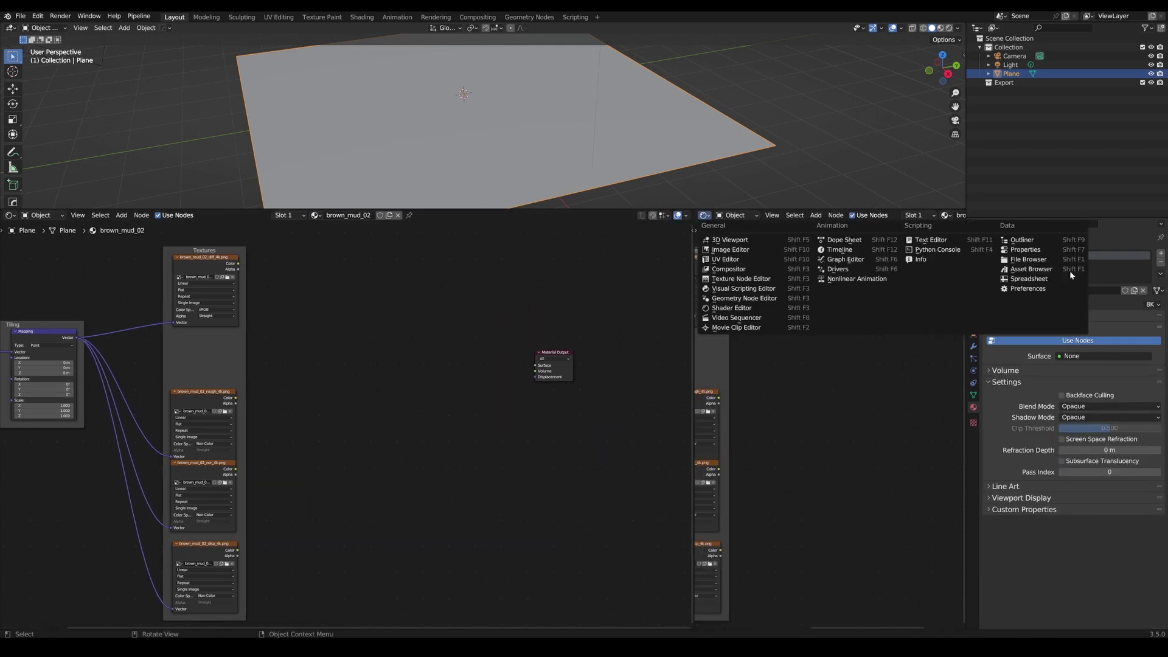
pyautogui.click(1070, 271)
pyautogui.click(777, 229)
pyautogui.click(793, 248)
pyautogui.scroll(-5, 941, 296)
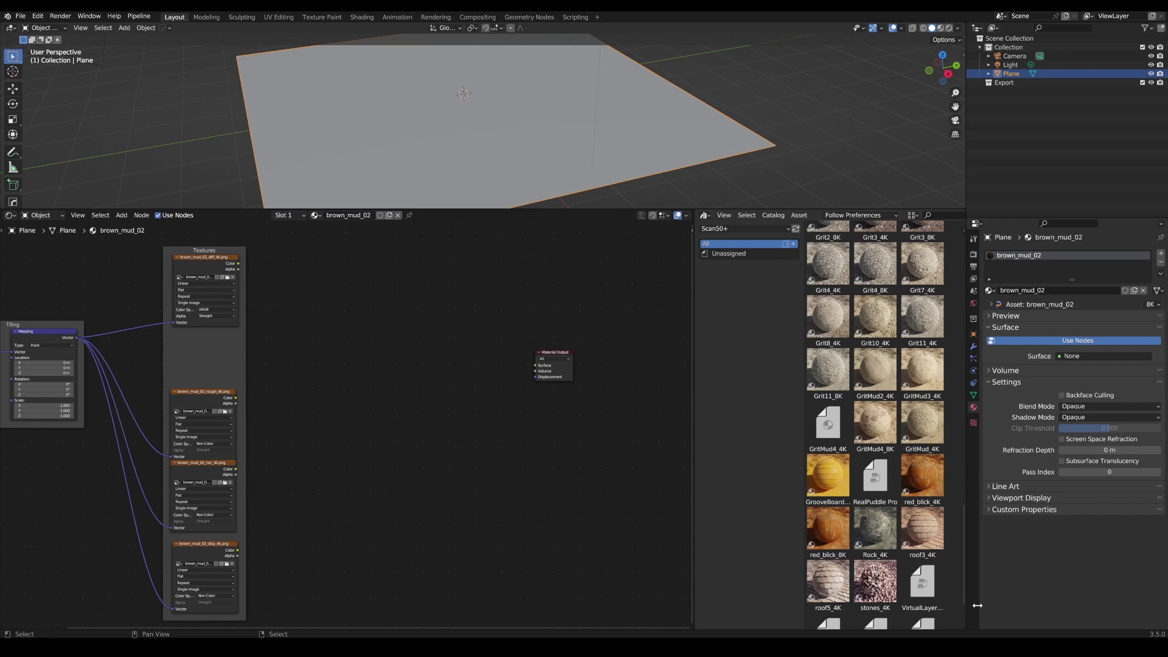
pyautogui.moveTo(874, 478); pyautogui.dragTo(374, 359)
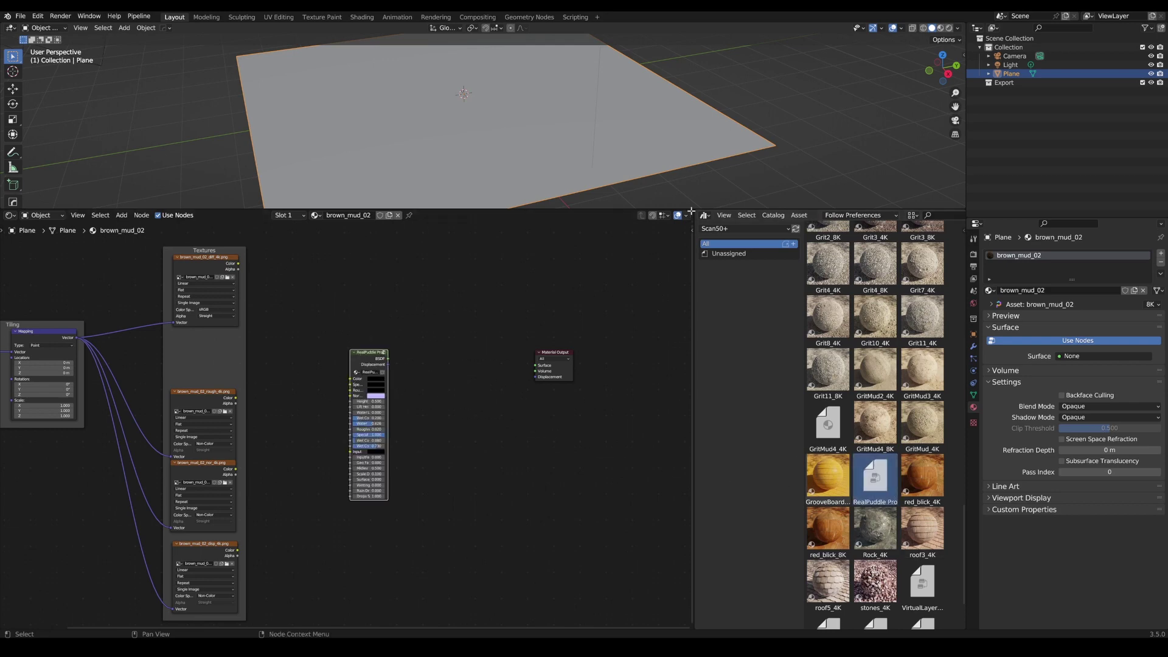
pyautogui.moveTo(691, 211); pyautogui.dragTo(730, 213)
# Link the diffuse texture's Color output to RealPuddle Pro's Color input and lighten the node's Specular colour
pyautogui.scroll(6, 547, 400)
pyautogui.moveTo(550, 399); pyautogui.dragTo(617, 400)
pyautogui.moveTo(492, 307); pyautogui.dragTo(439, 276)
pyautogui.moveTo(439, 276); pyautogui.dragTo(526, 372, button='middle')
pyautogui.moveTo(395, 265); pyautogui.dragTo(522, 421)
pyautogui.moveTo(522, 421); pyautogui.dragTo(485, 359, button='middle')
pyautogui.click(566, 368)
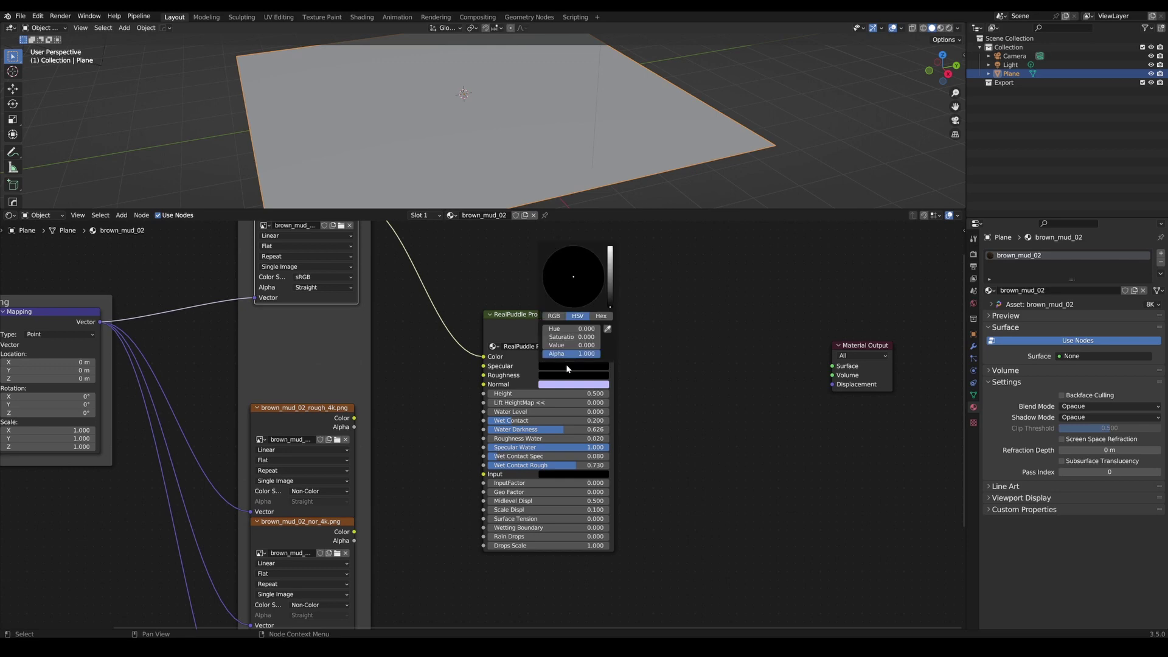
# Link the roughness, normal and displacement textures to RealPuddle Pro's Roughness, Normal and Height inputs
pyautogui.moveTo(438, 411); pyautogui.dragTo(506, 350, button='middle')
pyautogui.moveTo(424, 356); pyautogui.dragTo(552, 314)
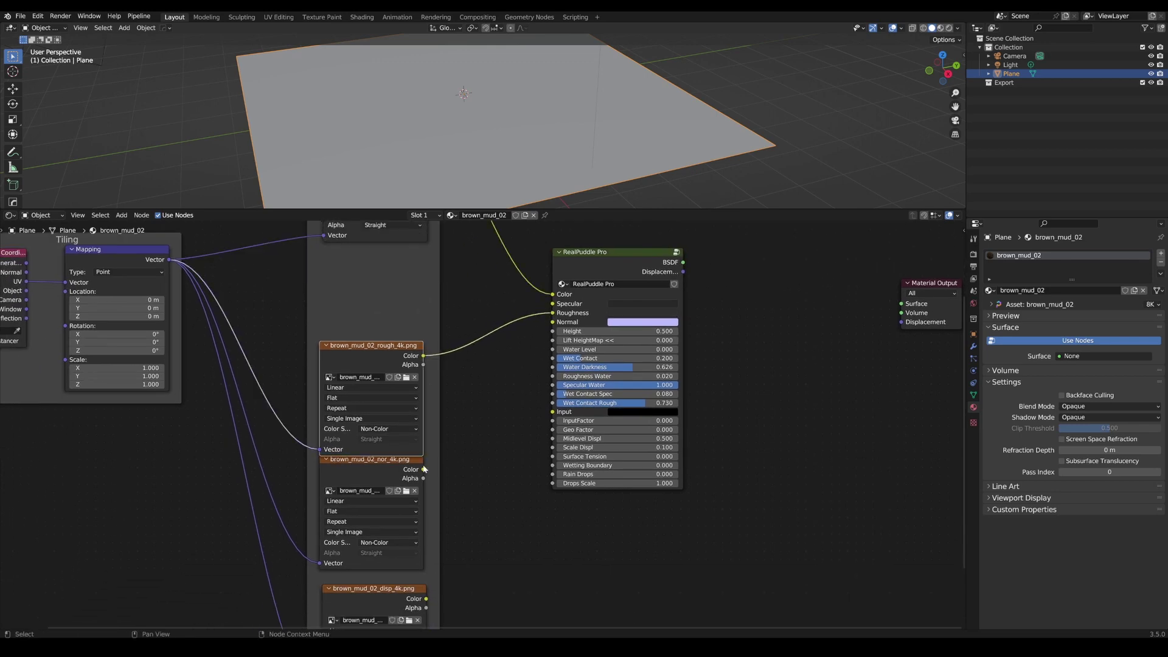
pyautogui.moveTo(423, 469); pyautogui.dragTo(552, 322)
pyautogui.moveTo(427, 599); pyautogui.dragTo(551, 331)
# Link RealPuddle Pro's BSDF and Displacement outputs to the Surface and Displacement inputs of Material Output
pyautogui.moveTo(646, 297); pyautogui.dragTo(491, 347, button='middle')
pyautogui.moveTo(528, 312); pyautogui.dragTo(746, 371)
pyautogui.moveTo(482, 312); pyautogui.dragTo(505, 334)
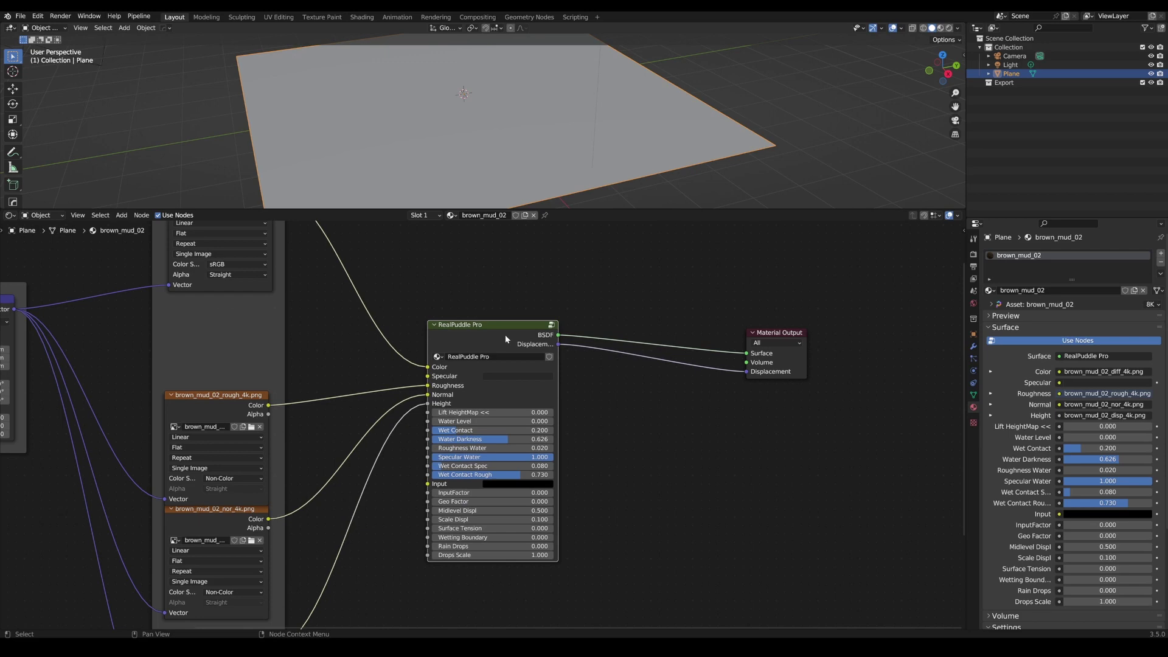
# Enlarge the 3D viewport and set the render engine to Cycles with the Experimental feature set
pyautogui.moveTo(605, 211); pyautogui.dragTo(610, 339)
pyautogui.click(973, 254)
pyautogui.click(1108, 264)
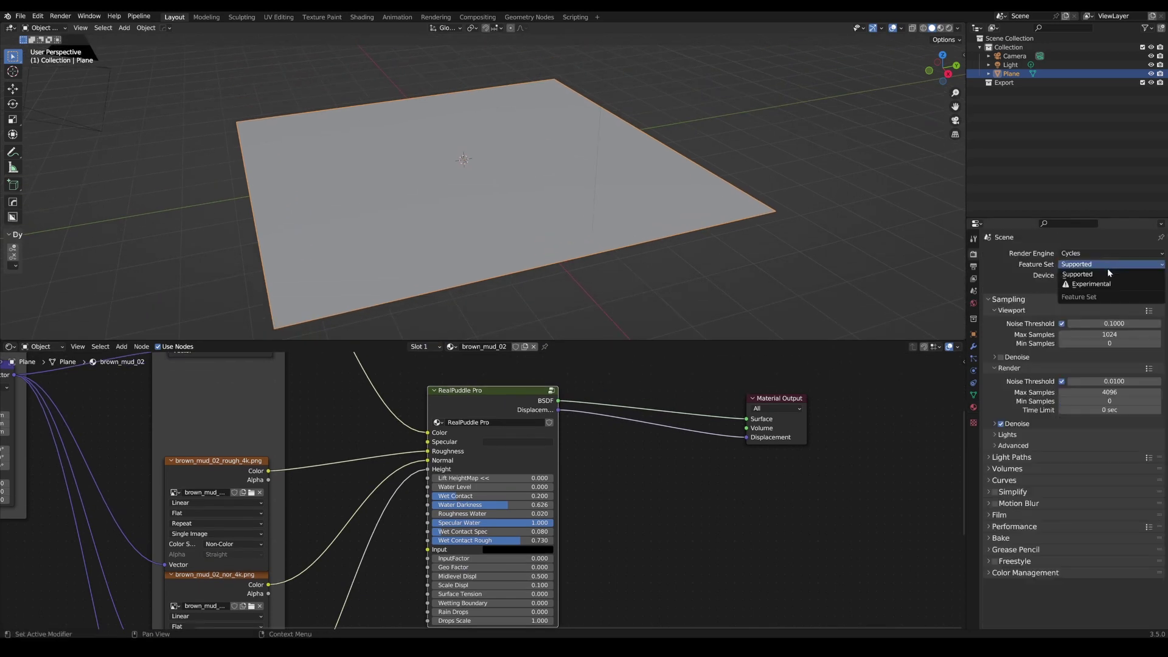
pyautogui.click(1108, 285)
# Add a Subdivision Surface modifier to the plane with Adaptive Subdivision enabled and the Simple type
pyautogui.click(973, 346)
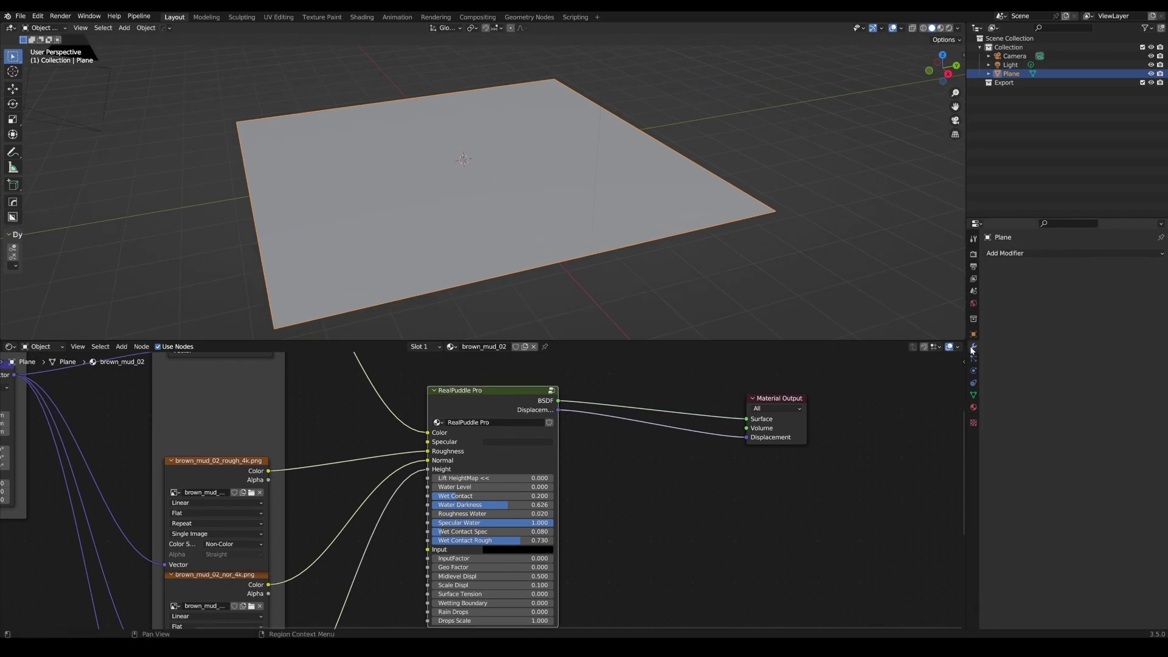
pyautogui.click(1035, 254)
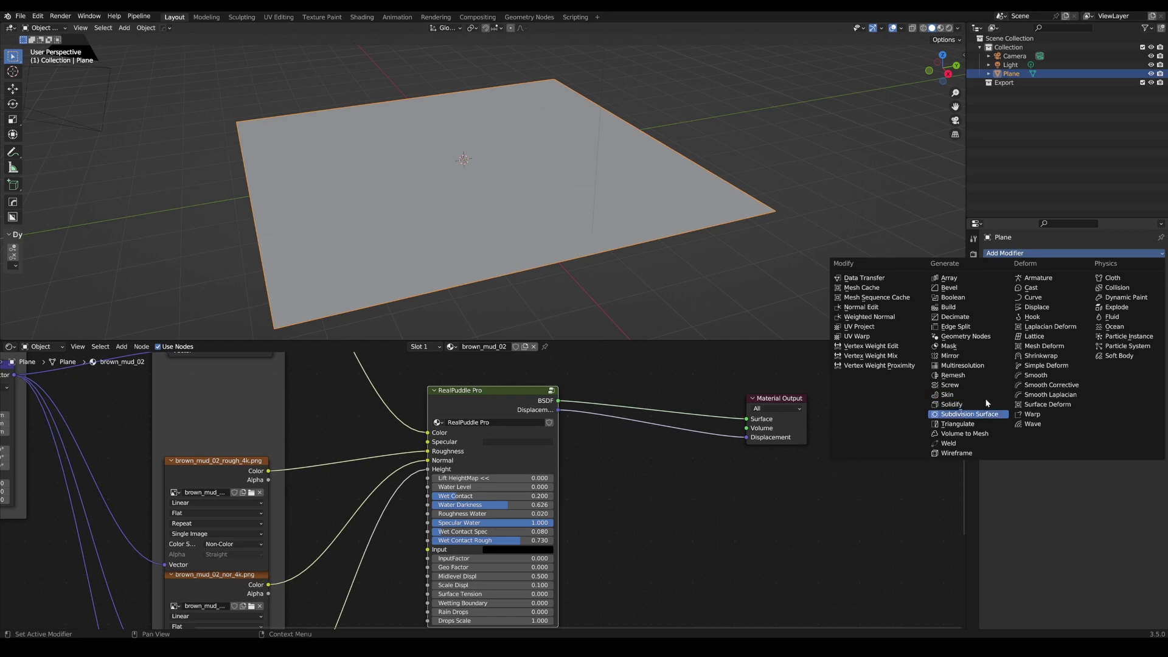
pyautogui.click(969, 414)
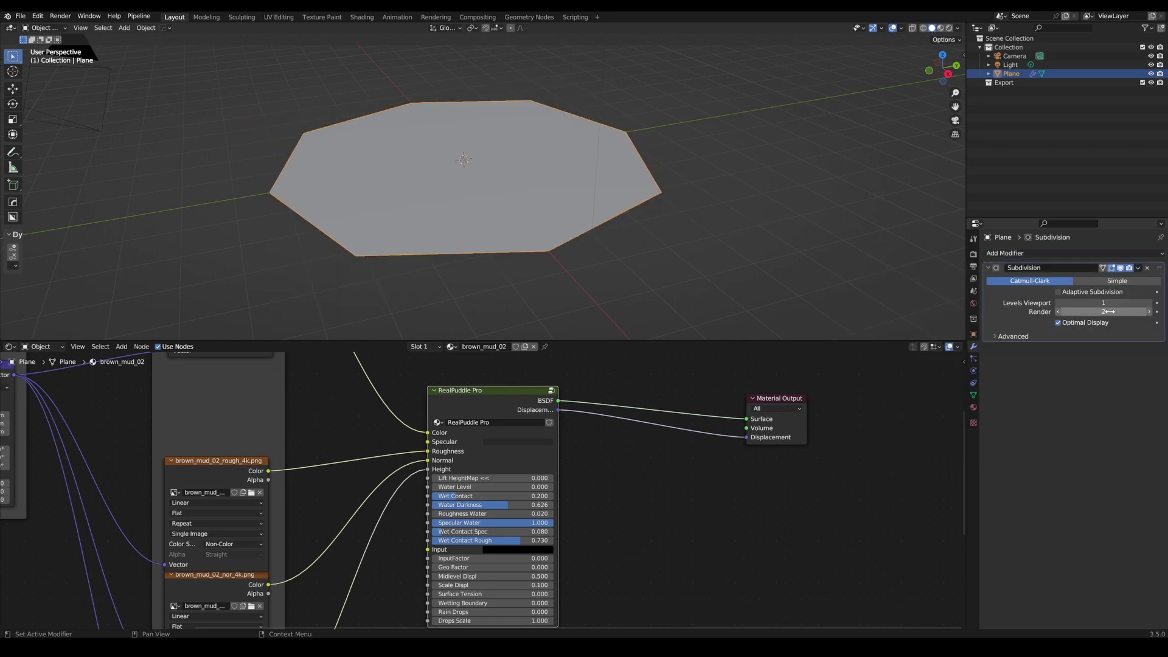
pyautogui.click(1058, 292)
pyautogui.click(1117, 280)
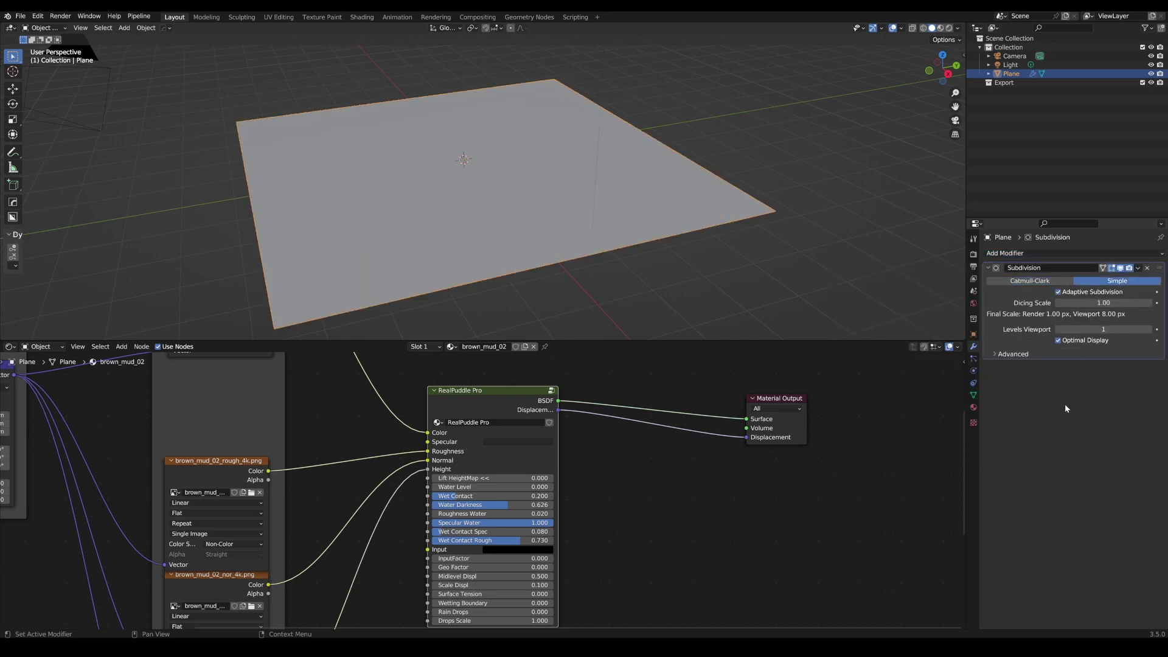
# Change the displacement method in the brown_mud_02 material's settings
pyautogui.click(974, 407)
pyautogui.scroll(-15, 1012, 581)
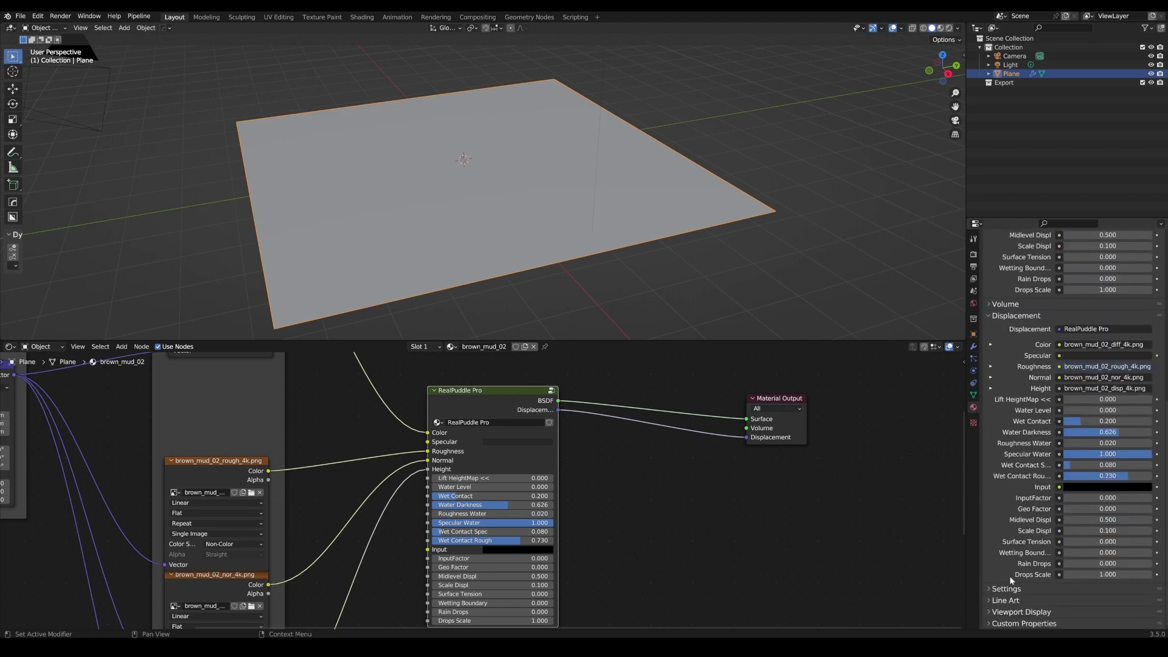
pyautogui.click(1006, 588)
pyautogui.scroll(-3, 1021, 560)
pyautogui.click(1102, 533)
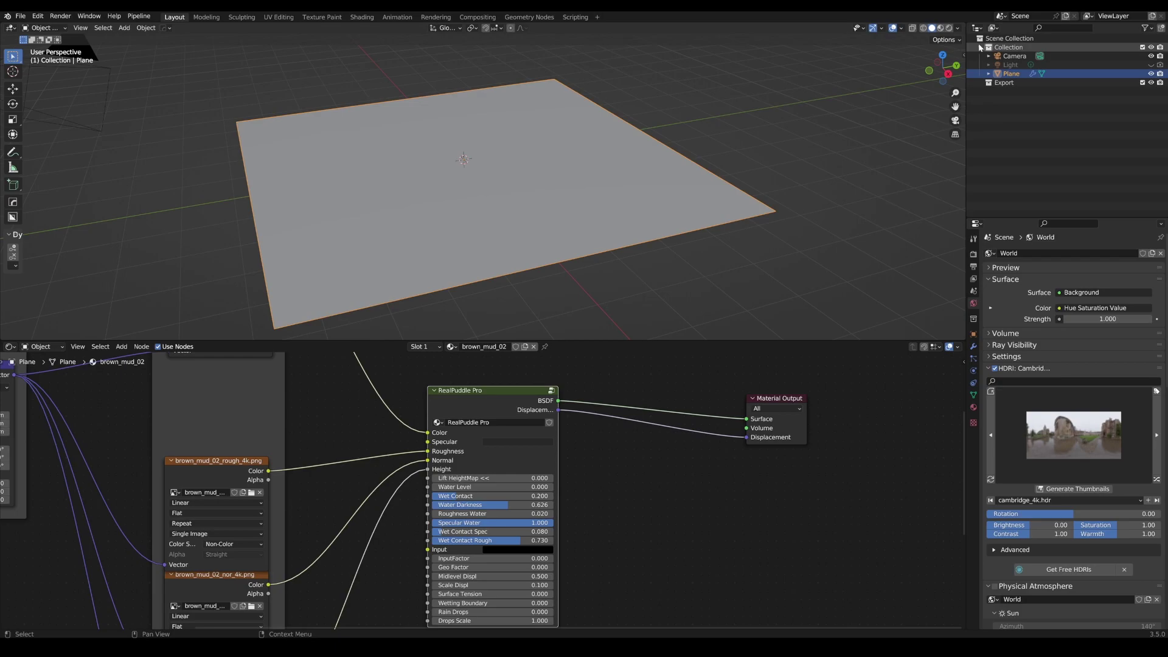
# Show the plane in rendered shading and set RealPuddle Pro's Scale Displ to 0.5
pyautogui.click(949, 28)
pyautogui.moveTo(454, 161)
pyautogui.mouseDown(button='middle')
pyautogui.moveTo(446, 183)
pyautogui.moveTo(472, 175)
pyautogui.mouseUp(button='middle')
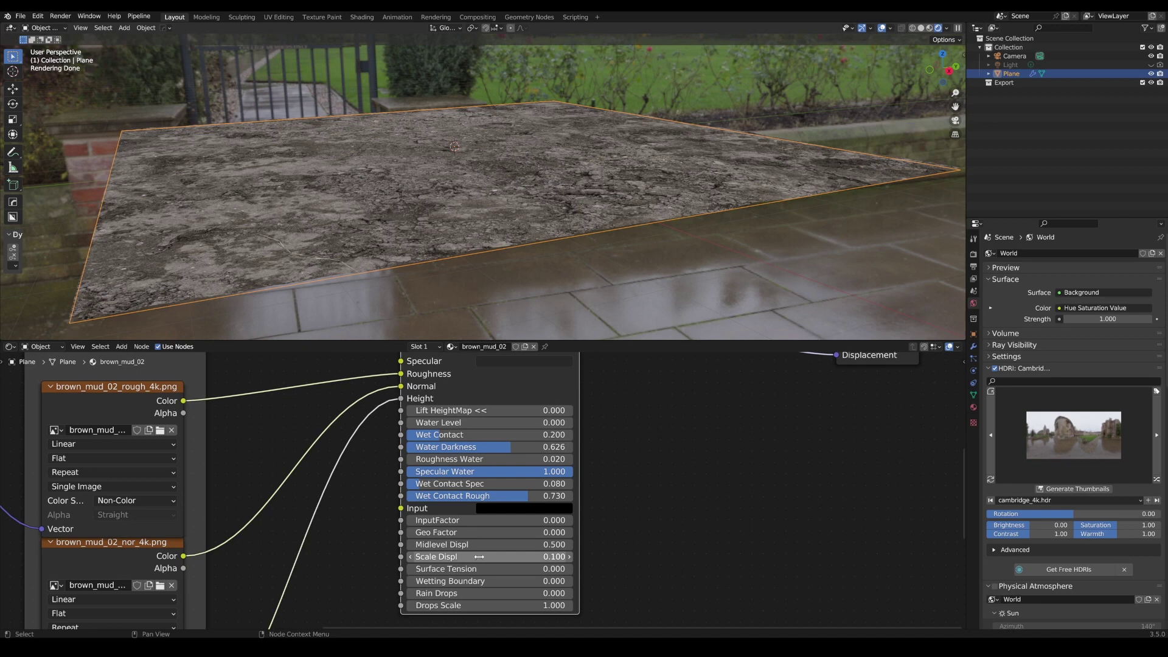
pyautogui.click(479, 557)
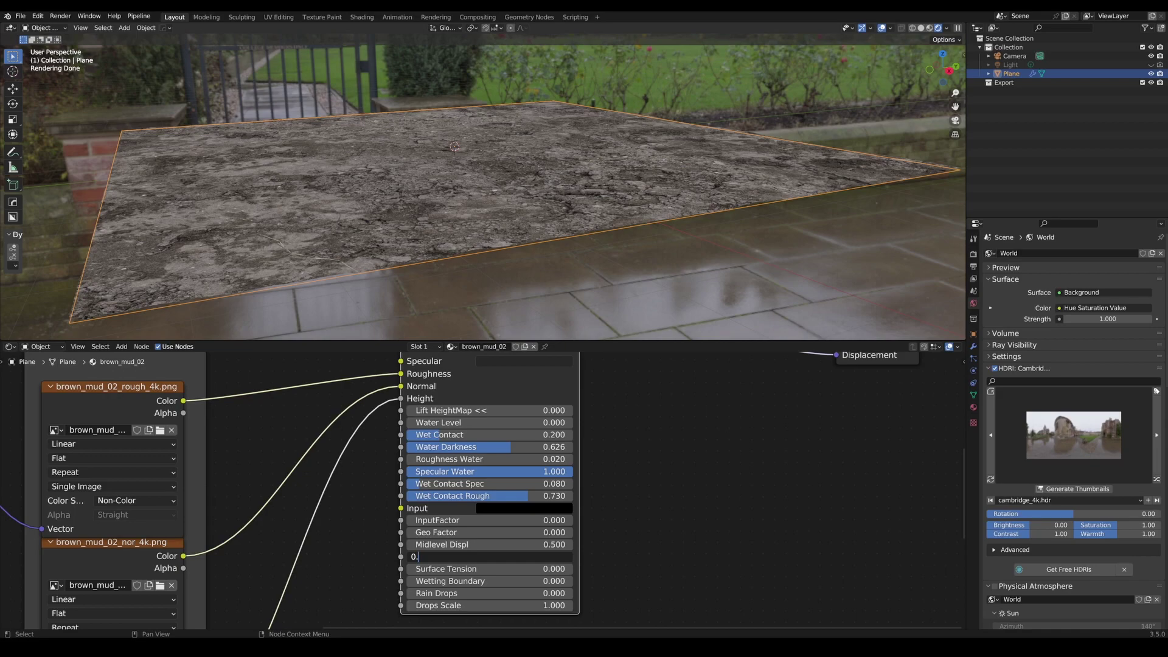
pyautogui.press('Return')
pyautogui.moveTo(405, 210); pyautogui.dragTo(505, 181, button='middle')
pyautogui.moveTo(487, 391); pyautogui.dragTo(472, 395, button='middle')
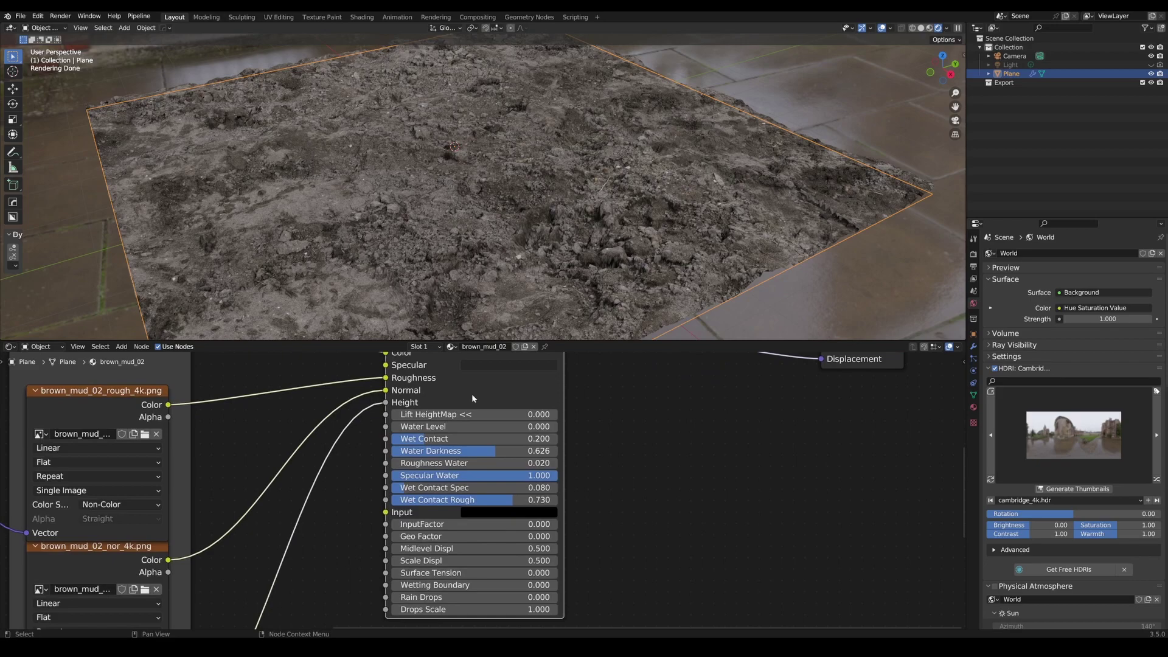
# Set the Mapping node's scale to 3 on all three axes
pyautogui.moveTo(242, 526); pyautogui.dragTo(682, 509, button='middle')
pyautogui.moveTo(249, 457); pyautogui.dragTo(424, 564, button='middle')
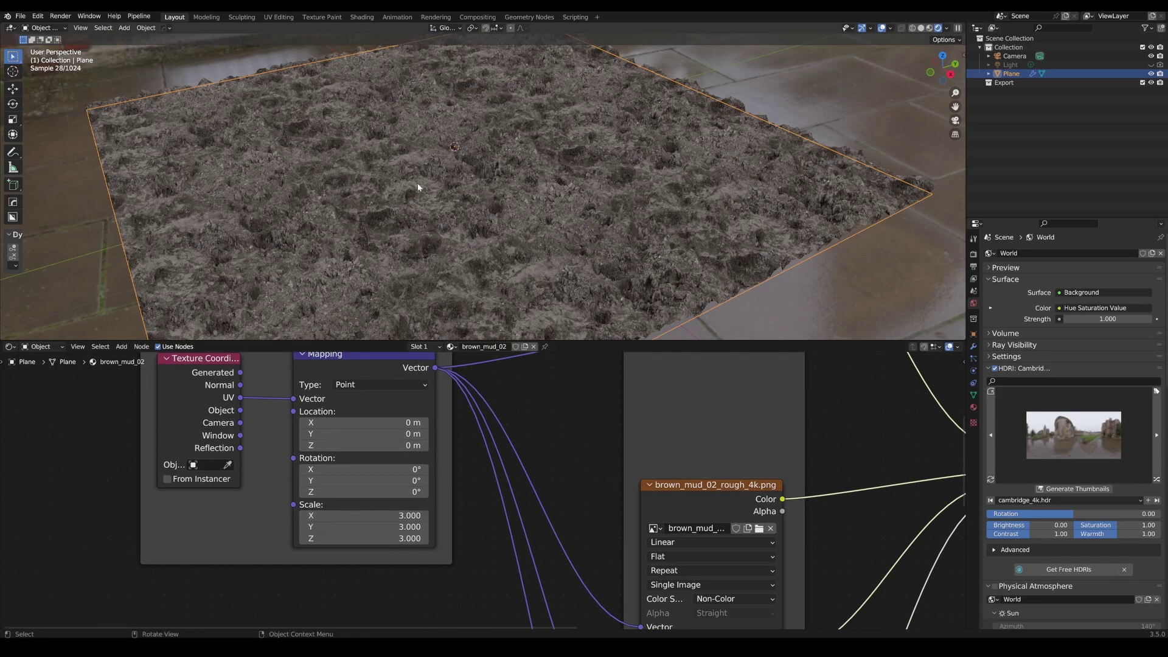
pyautogui.moveTo(417, 187); pyautogui.dragTo(486, 171, button='middle')
# Raise RealPuddle Pro's Water Level to 0.578 and set its Scale Displ to 0.3
pyautogui.moveTo(563, 481)
pyautogui.mouseDown()
pyautogui.moveTo(524, 481)
pyautogui.moveTo(575, 482)
pyautogui.mouseUp()
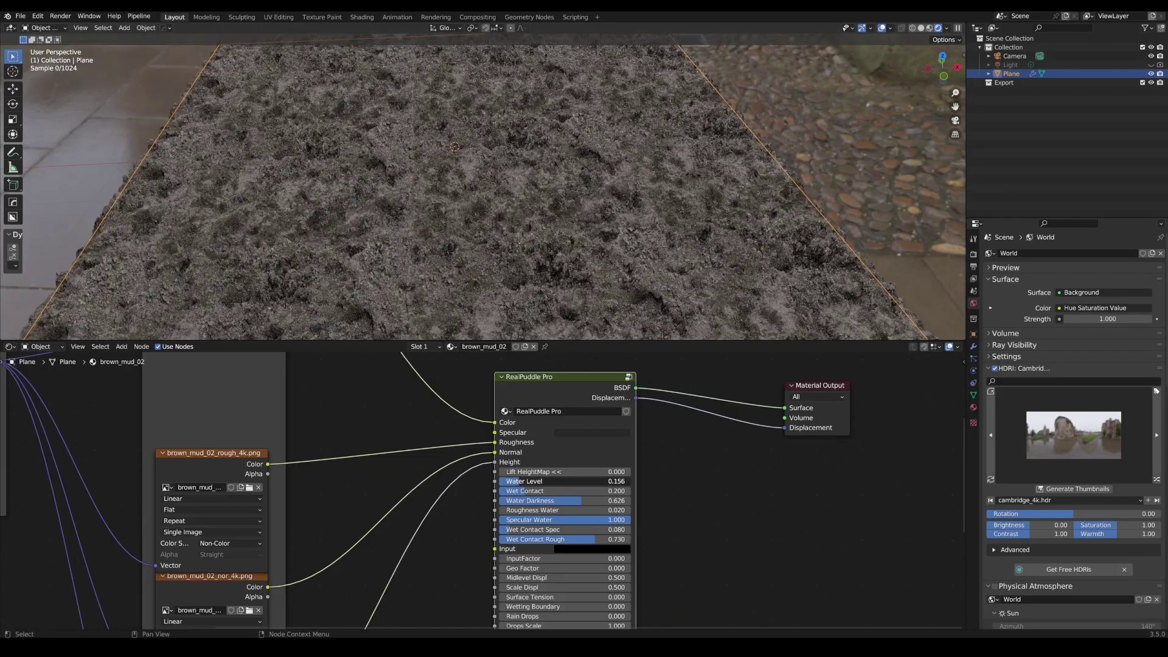
pyautogui.moveTo(527, 249); pyautogui.dragTo(461, 229, button='middle')
pyautogui.moveTo(544, 554); pyautogui.dragTo(522, 466, button='middle')
pyautogui.click(524, 498)
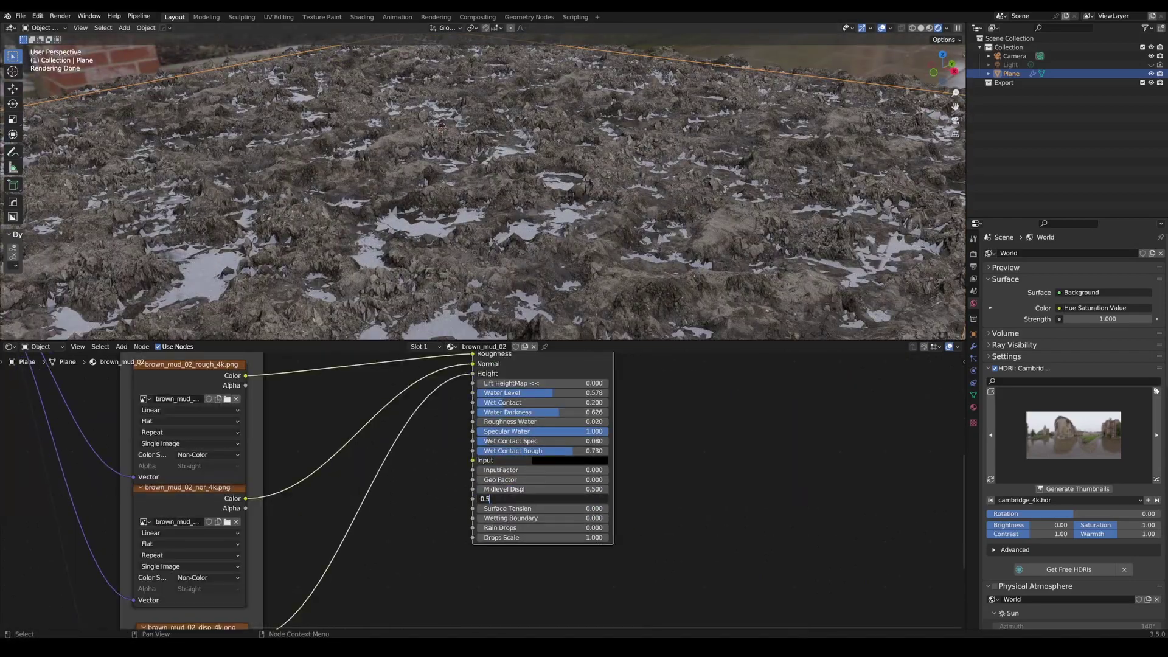
pyautogui.press('Return')
pyautogui.moveTo(551, 261); pyautogui.dragTo(482, 257, button='middle')
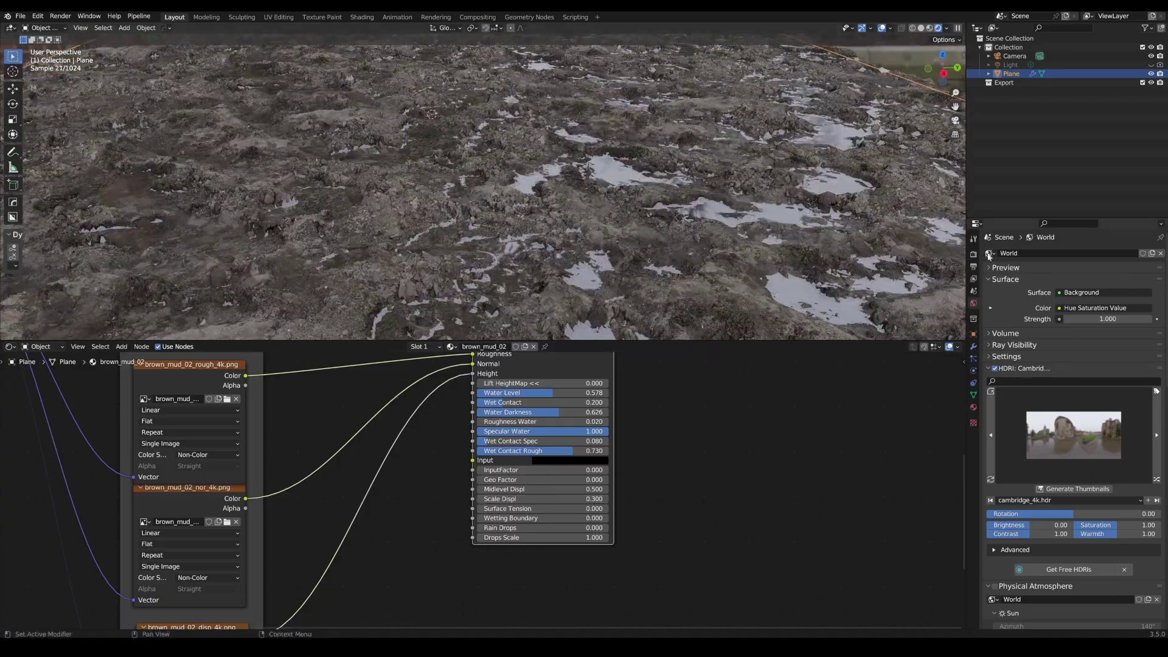
# Set the viewport dicing rate to 3 px in the Cycles subdivision settings
pyautogui.click(973, 253)
pyautogui.click(1011, 480)
pyautogui.click(1095, 503)
pyautogui.write('20')
pyautogui.press('Return')
pyautogui.click(1095, 502)
pyautogui.write('3')
pyautogui.press('Return')
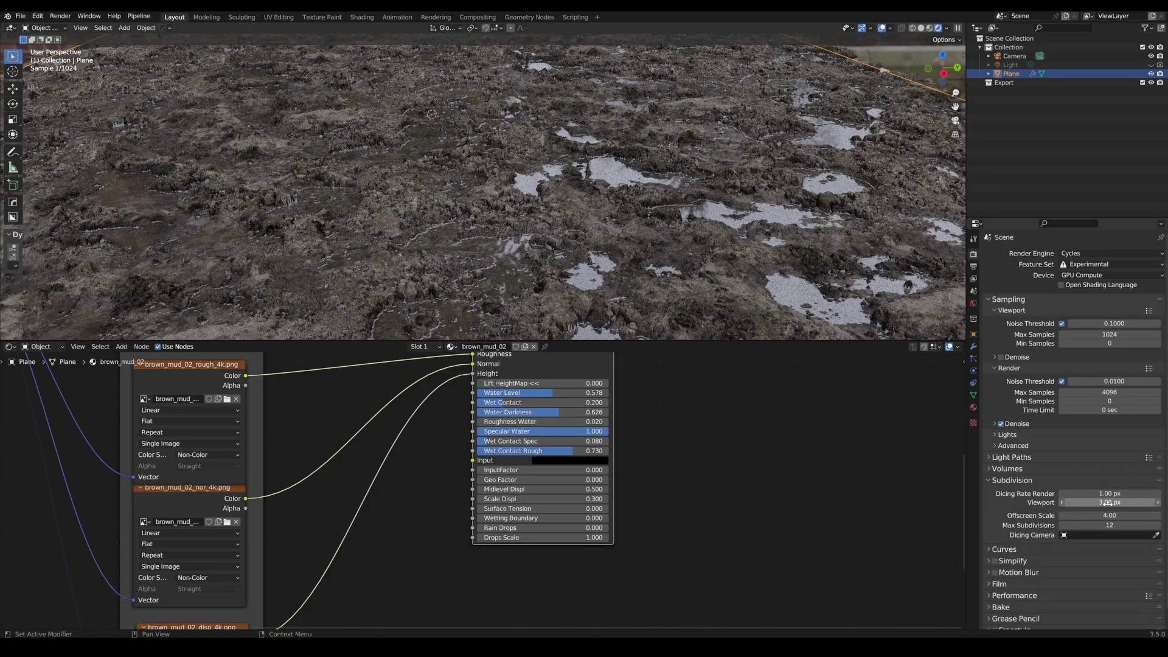
pyautogui.moveTo(496, 214); pyautogui.dragTo(570, 211, button='middle')
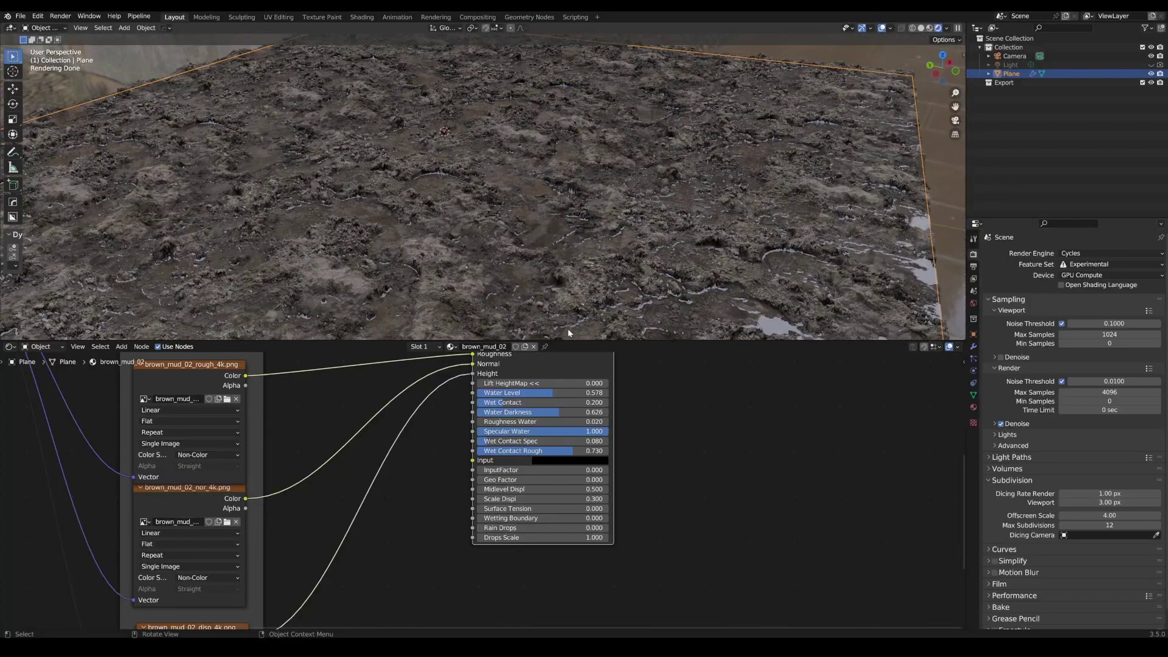
# Set the Mapping node's scale to 2 on all three axes
pyautogui.moveTo(20, 390); pyautogui.dragTo(520, 498, button='middle')
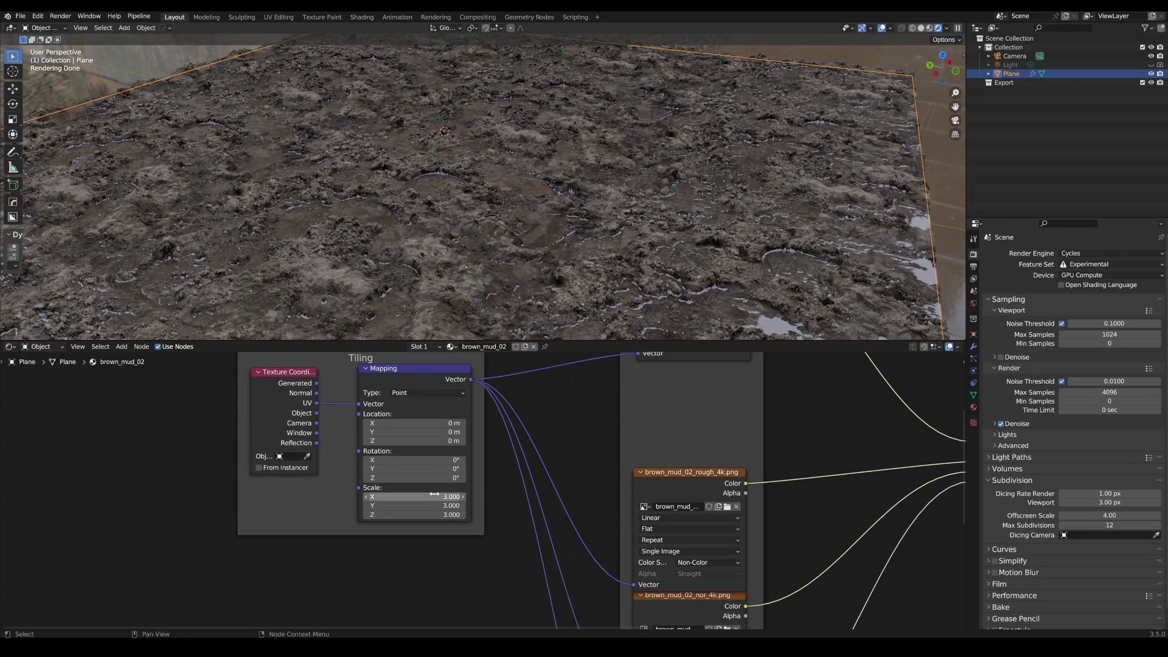
pyautogui.moveTo(414, 497); pyautogui.dragTo(414, 515)
pyautogui.write('2')
pyautogui.press('Return')
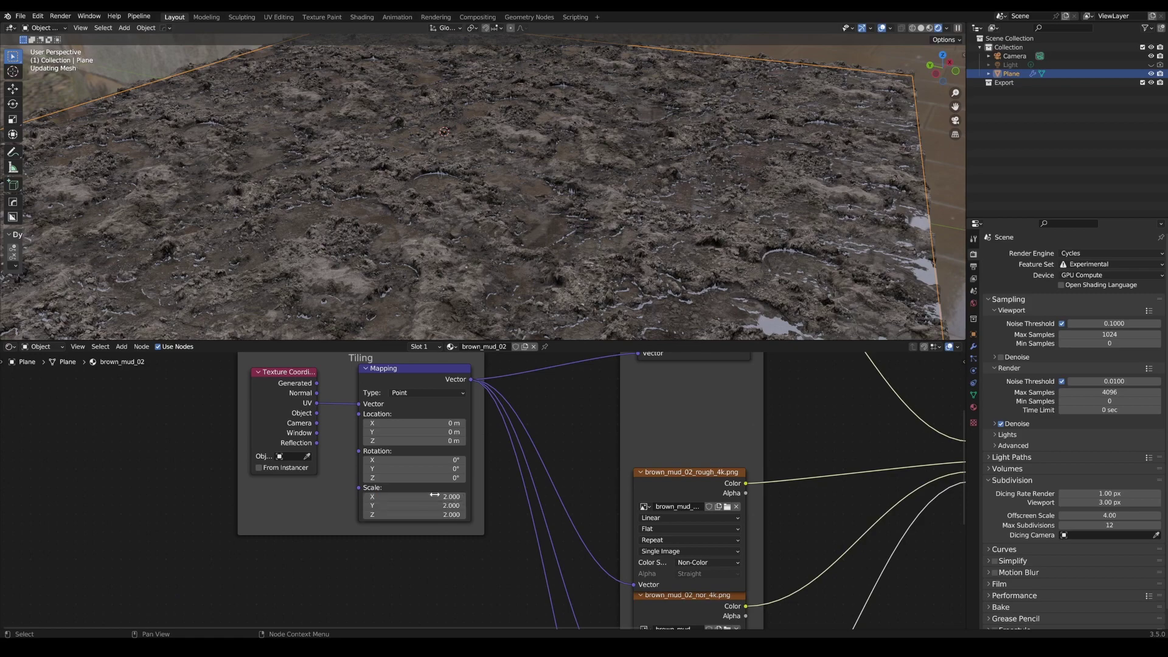
pyautogui.moveTo(573, 207)
pyautogui.mouseDown(button='middle')
pyautogui.moveTo(603, 207)
pyautogui.moveTo(578, 217)
pyautogui.mouseUp(button='middle')
pyautogui.moveTo(598, 261)
pyautogui.mouseDown(button='middle')
pyautogui.moveTo(580, 260)
pyautogui.moveTo(610, 270)
pyautogui.moveTo(597, 261)
pyautogui.mouseUp(button='middle')
# Lower RealPuddle Pro's Water Level to 0.502 and raise its Wet Contact to 0.462
pyautogui.moveTo(542, 433)
pyautogui.mouseDown()
pyautogui.moveTo(534, 446)
pyautogui.moveTo(547, 446)
pyautogui.moveTo(518, 444)
pyautogui.moveTo(537, 444)
pyautogui.mouseUp()
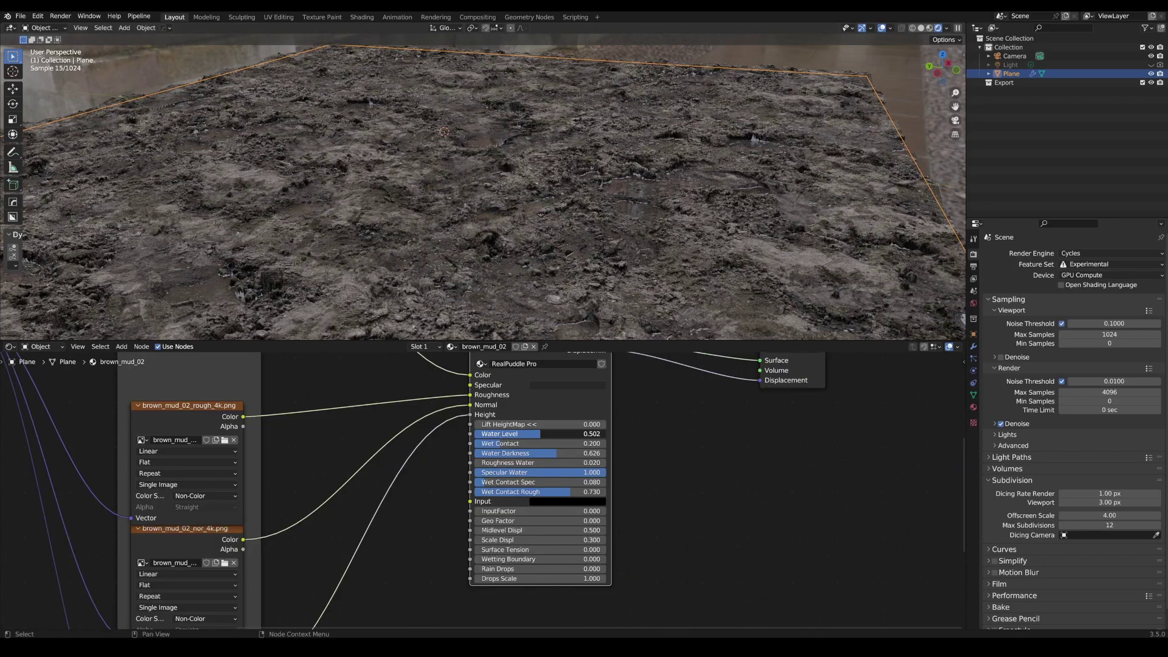
pyautogui.keyDown('shift'); pyautogui.moveTo(730, 240); pyautogui.dragTo(633, 200, button='middle'); pyautogui.keyUp('shift')
pyautogui.scroll(3, 781, 219)
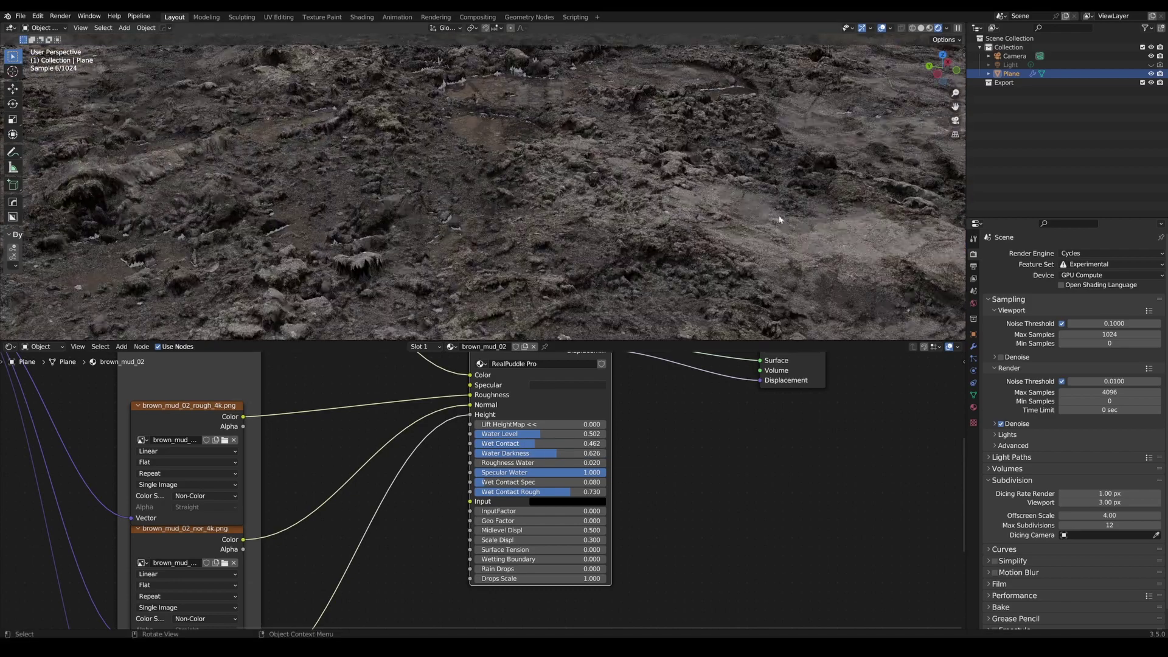
# Set RealPuddle Pro's Wetting Boundary to 0.081 and reduce Wet Contact to 0.342
pyautogui.moveTo(522, 559); pyautogui.dragTo(532, 559)
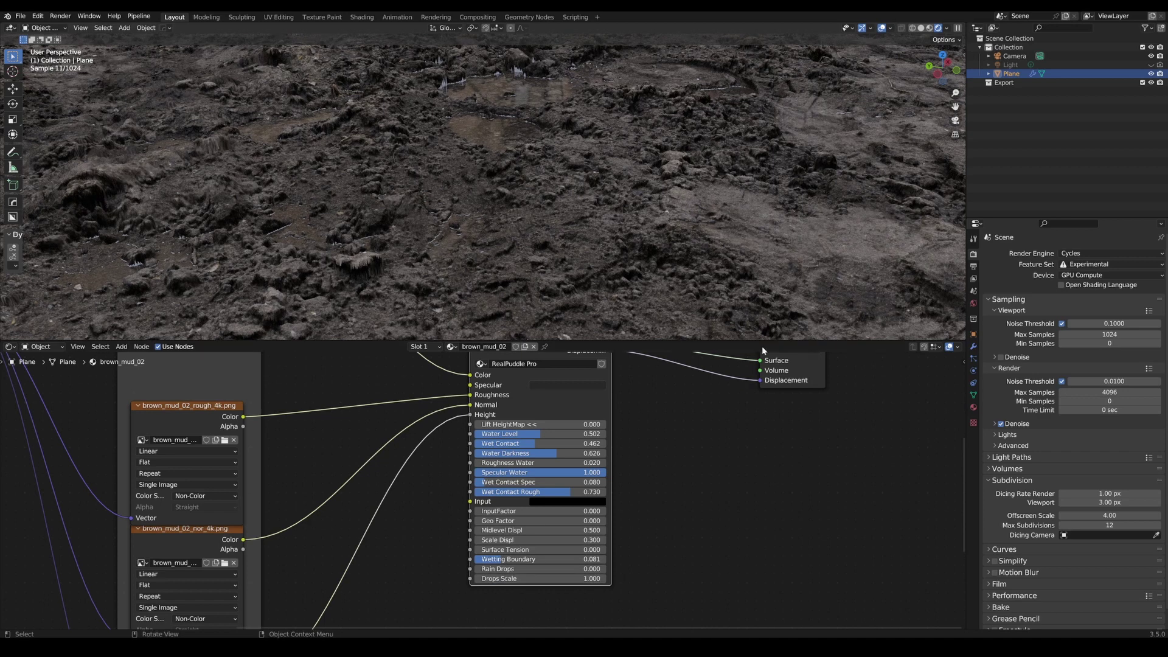
pyautogui.moveTo(529, 442); pyautogui.dragTo(521, 445)
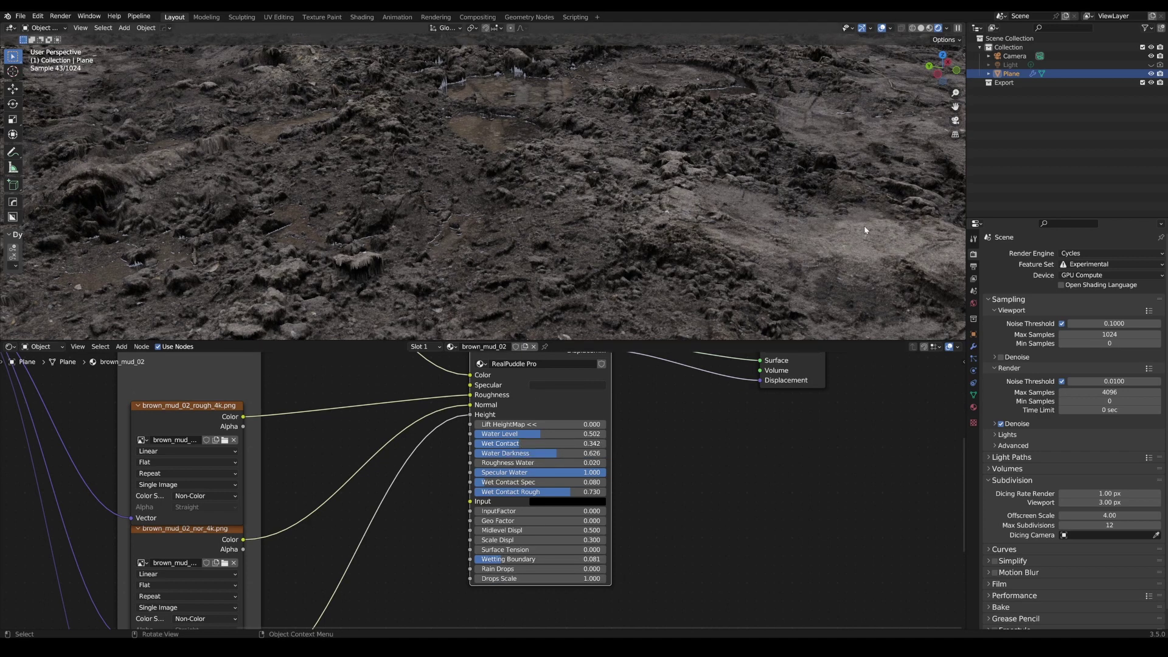
pyautogui.moveTo(688, 204); pyautogui.dragTo(535, 240, button='middle')
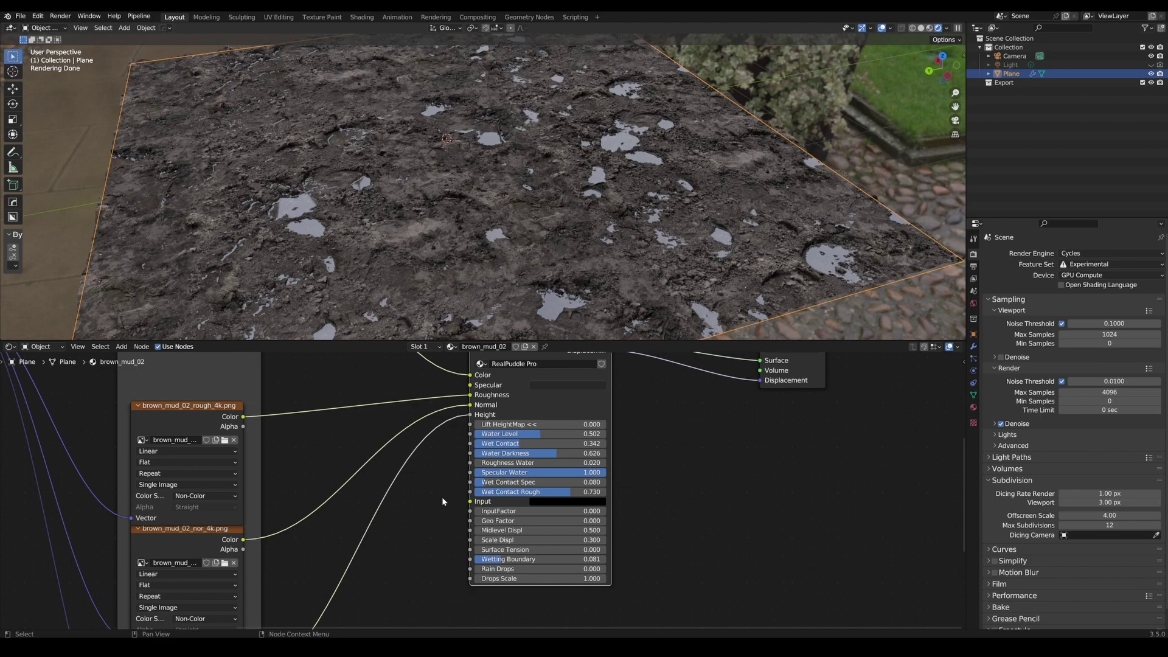
# Move the RealPuddle Pro node farther away from the texture nodes to make room between them
pyautogui.scroll(-2, 442, 497)
pyautogui.moveTo(500, 396); pyautogui.dragTo(558, 404)
pyautogui.moveTo(523, 518); pyautogui.dragTo(496, 462, button='middle')
pyautogui.scroll(2, 495, 462)
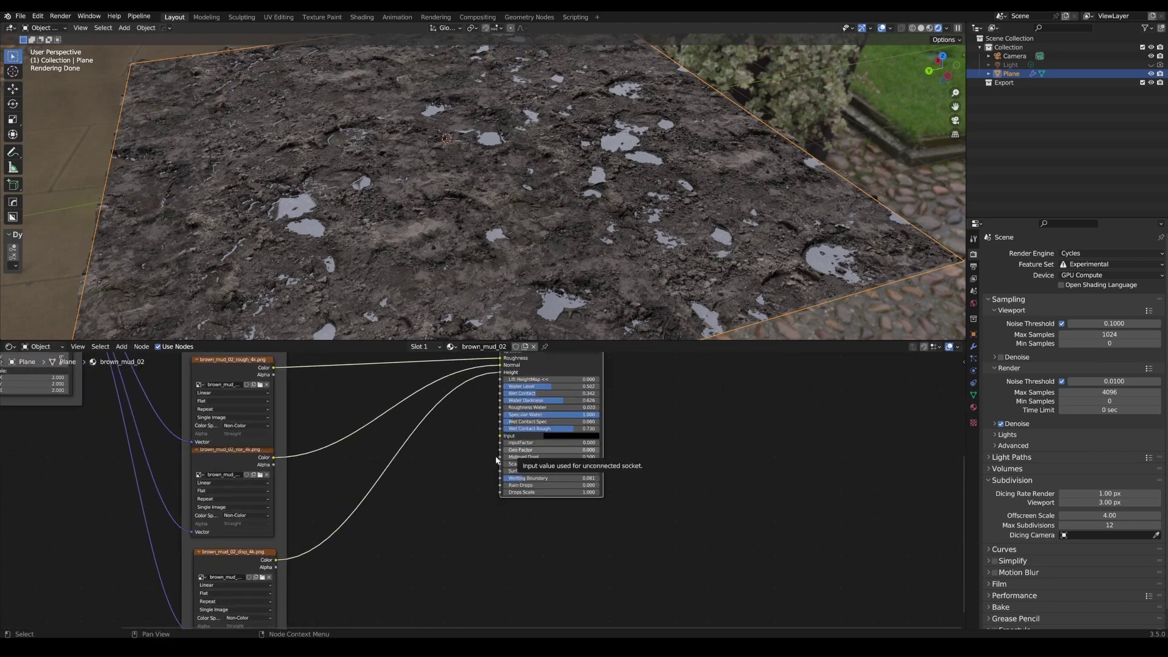
# Add an Image Texture node to the mud material in the empty space beside the brown_mud_02 displacement texture node
pyautogui.hotkey('shift', 'a')
pyautogui.moveTo(436, 543)
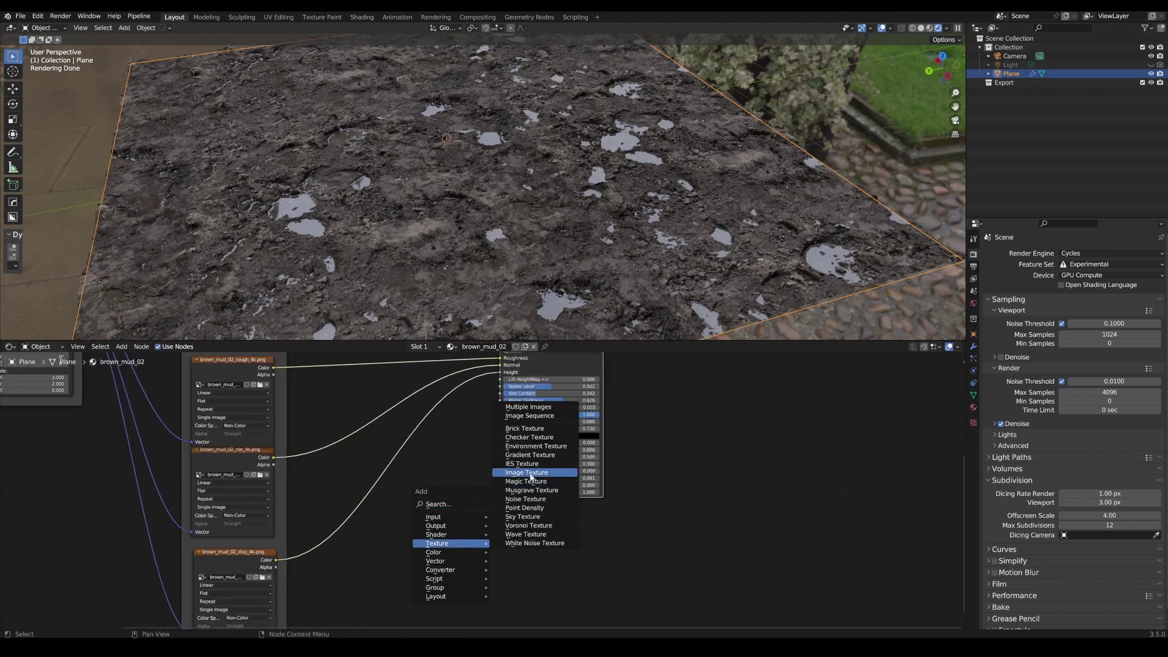
pyautogui.click(530, 475)
pyautogui.click(412, 546)
# Create a new blank 2048 x 2048 px image named Untitled in the Image Texture node
pyautogui.scroll(4, 411, 546)
pyautogui.moveTo(411, 546); pyautogui.dragTo(387, 531, button='middle')
pyautogui.click(386, 526)
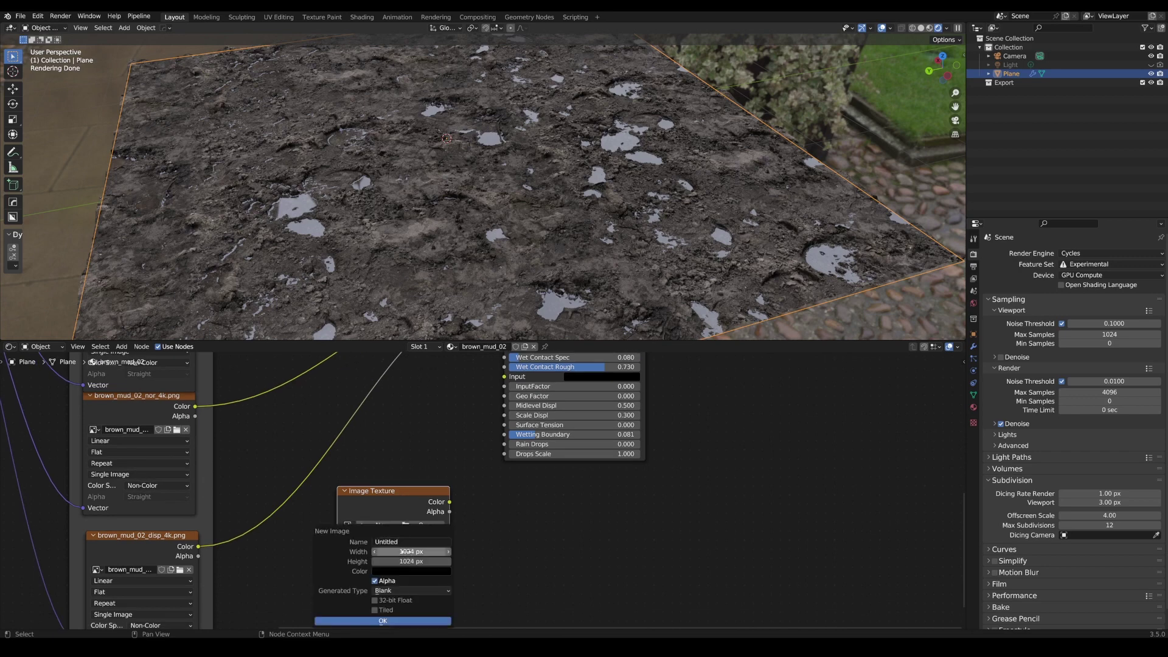
pyautogui.click(395, 551)
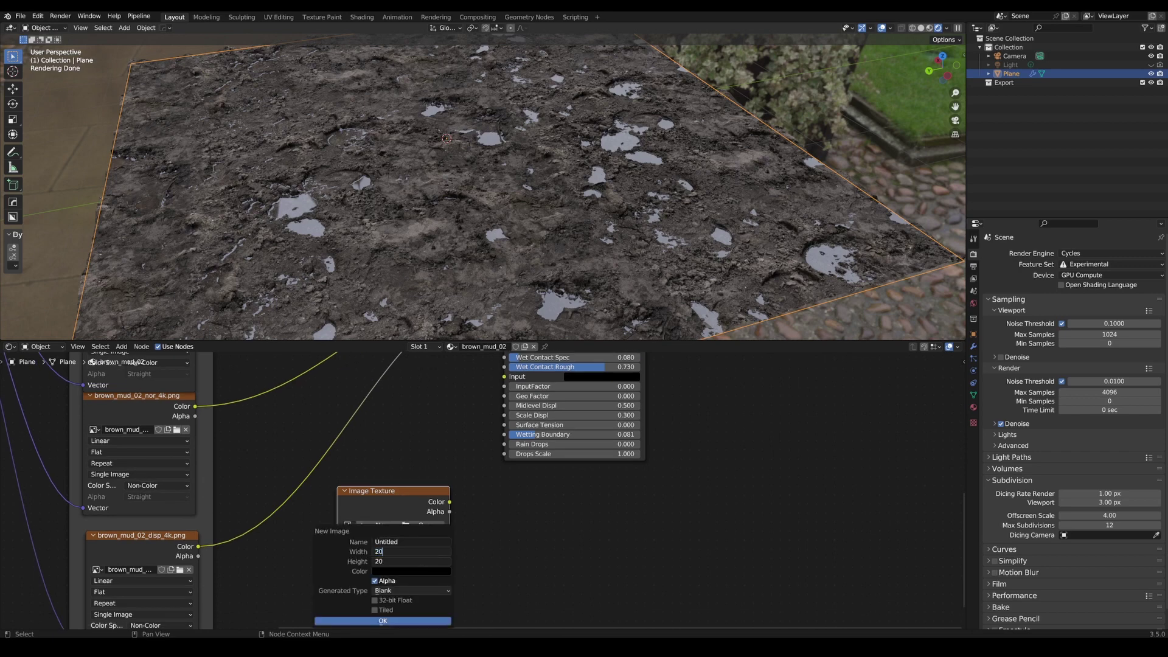
pyautogui.write('2048')
pyautogui.press('Return')
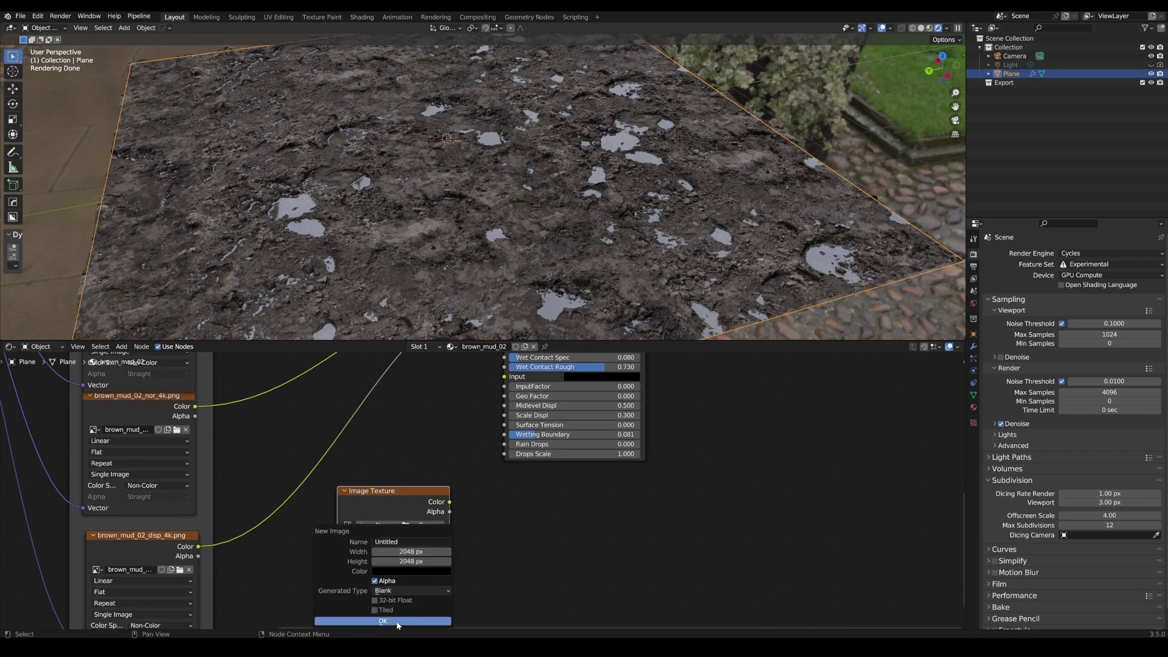
pyautogui.click(396, 622)
# Connect the Untitled image's Color to RealPuddle Pro's Input and set InputFactor to 1.000
pyautogui.moveTo(442, 510); pyautogui.dragTo(427, 530, button='middle')
pyautogui.moveTo(437, 522); pyautogui.dragTo(490, 397)
pyautogui.moveTo(520, 410); pyautogui.dragTo(470, 525, button='middle')
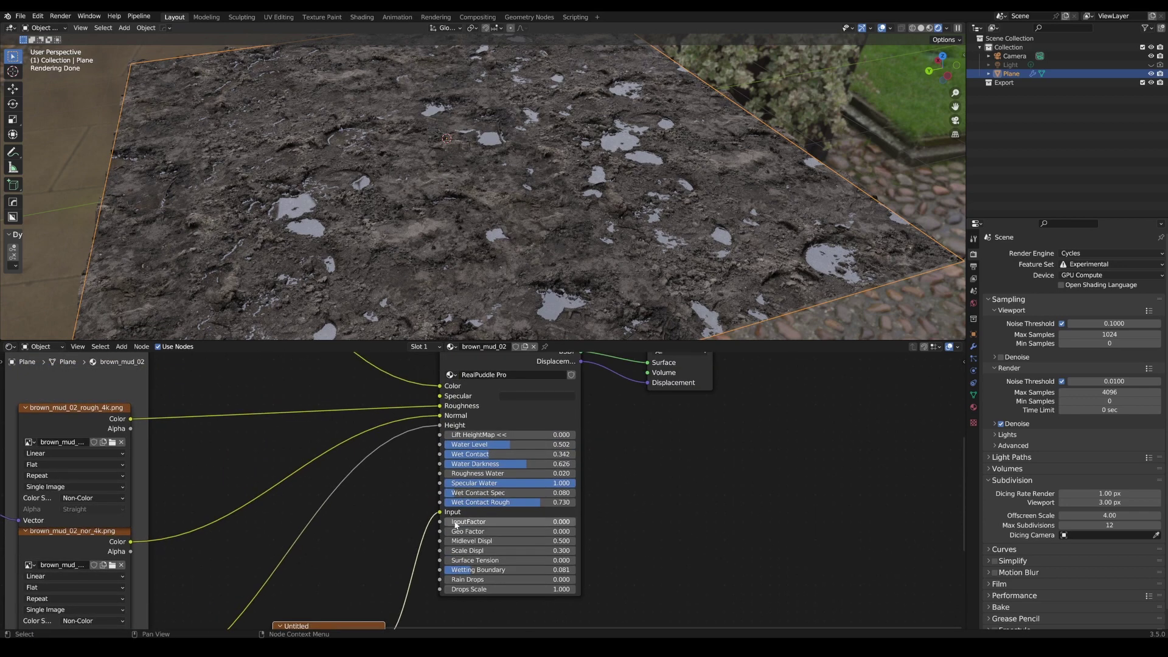
pyautogui.moveTo(455, 524); pyautogui.dragTo(553, 522)
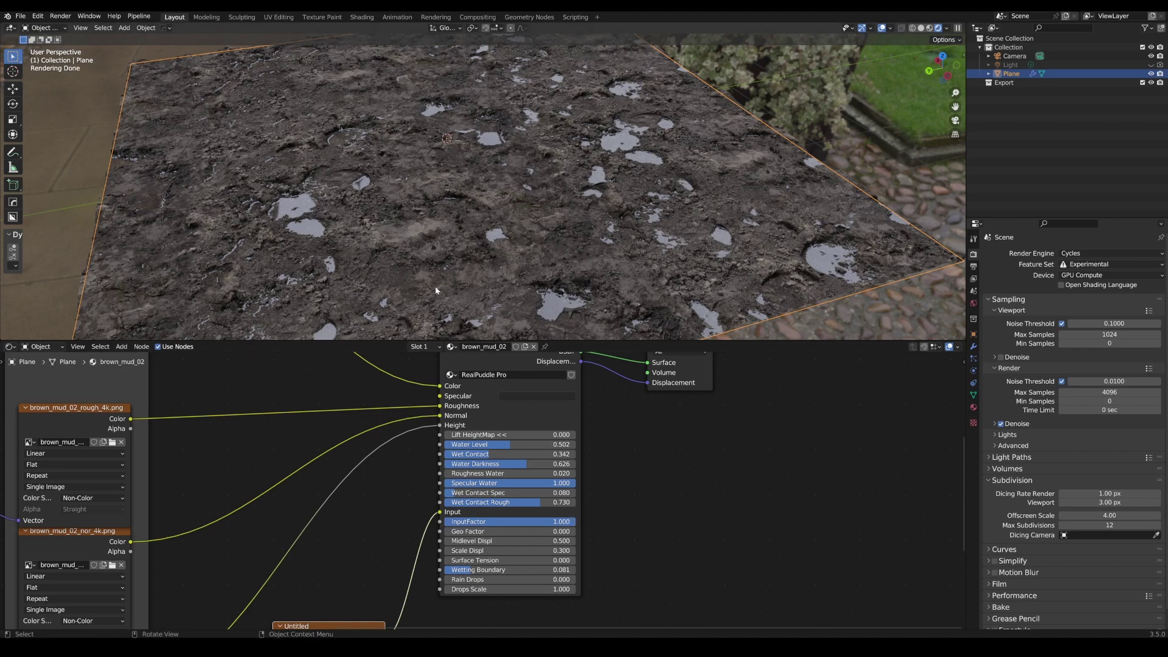
# Switch to the Texture Paint workspace and display the plane in Material Preview shading
pyautogui.click(322, 17)
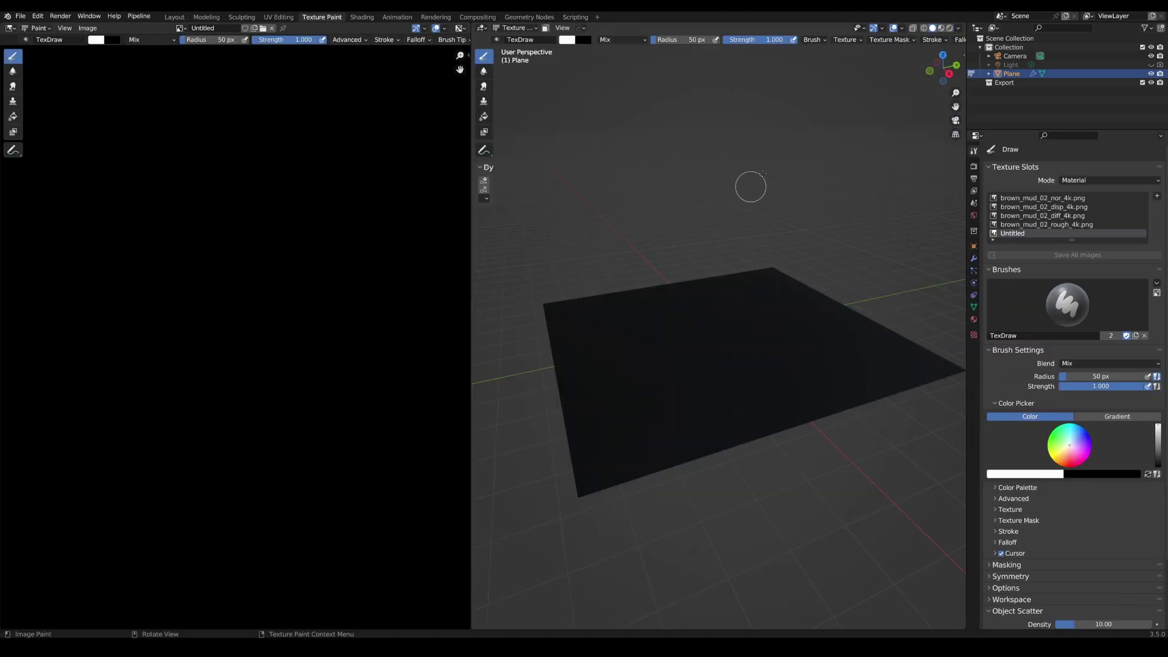
pyautogui.click(942, 28)
pyautogui.scroll(6, 748, 322)
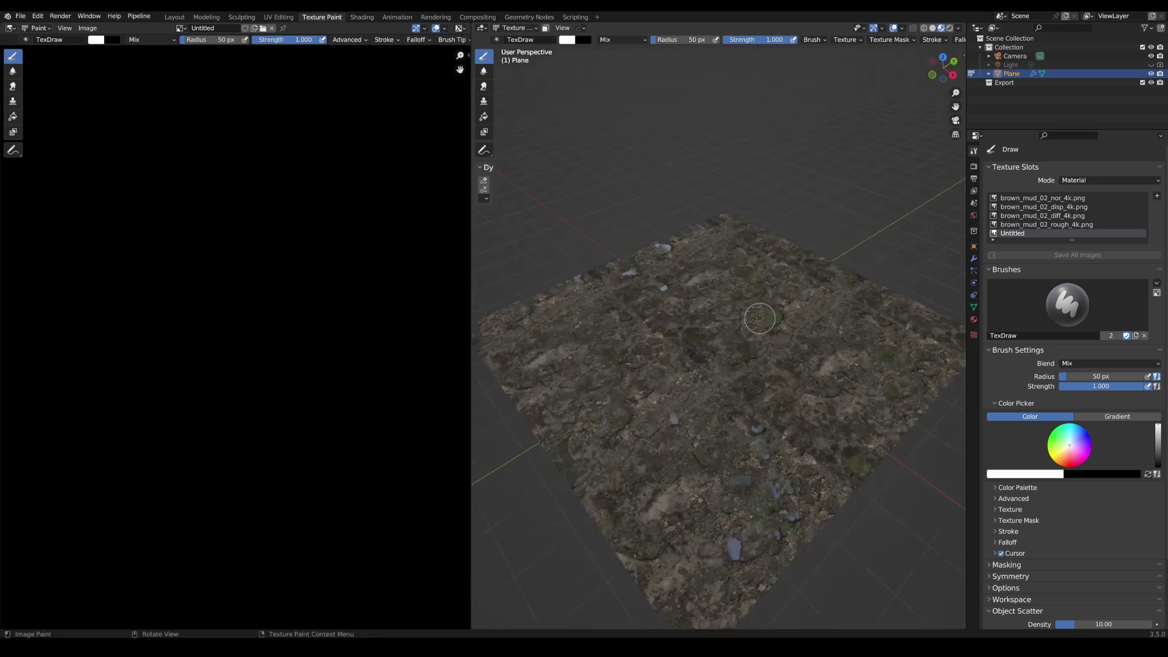
pyautogui.moveTo(697, 349); pyautogui.dragTo(736, 392, button='middle')
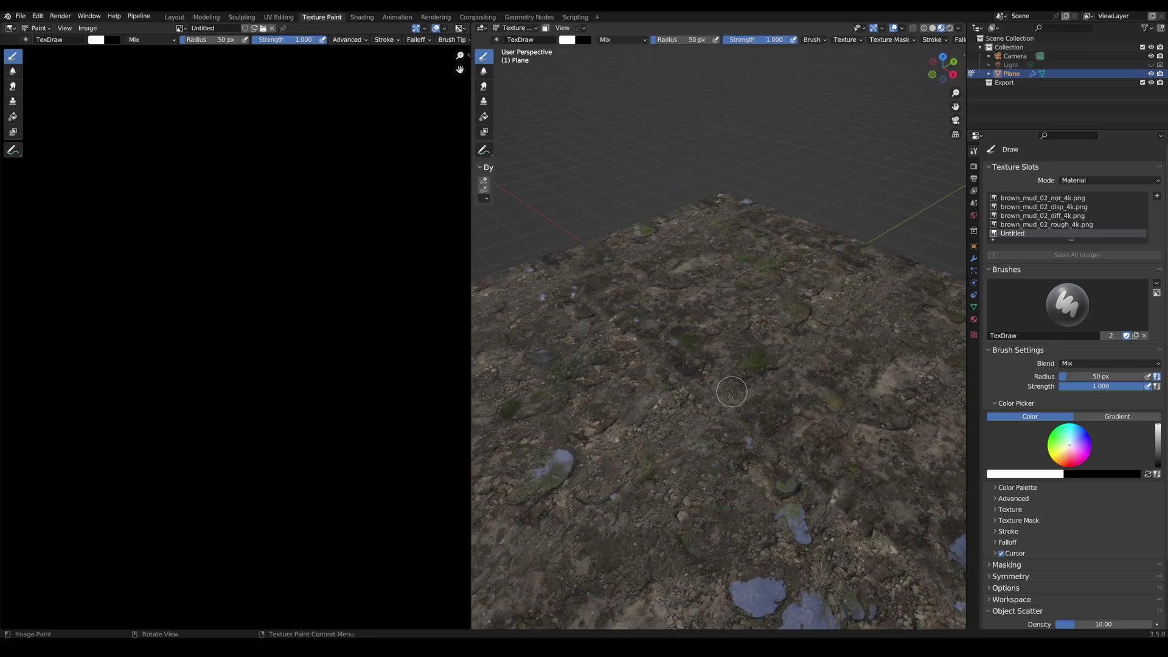
# Set the TexDraw brush's radius to 210 px and its strength to 0.472
pyautogui.press('f')
pyautogui.click(789, 424)
pyautogui.rightClick(704, 404)
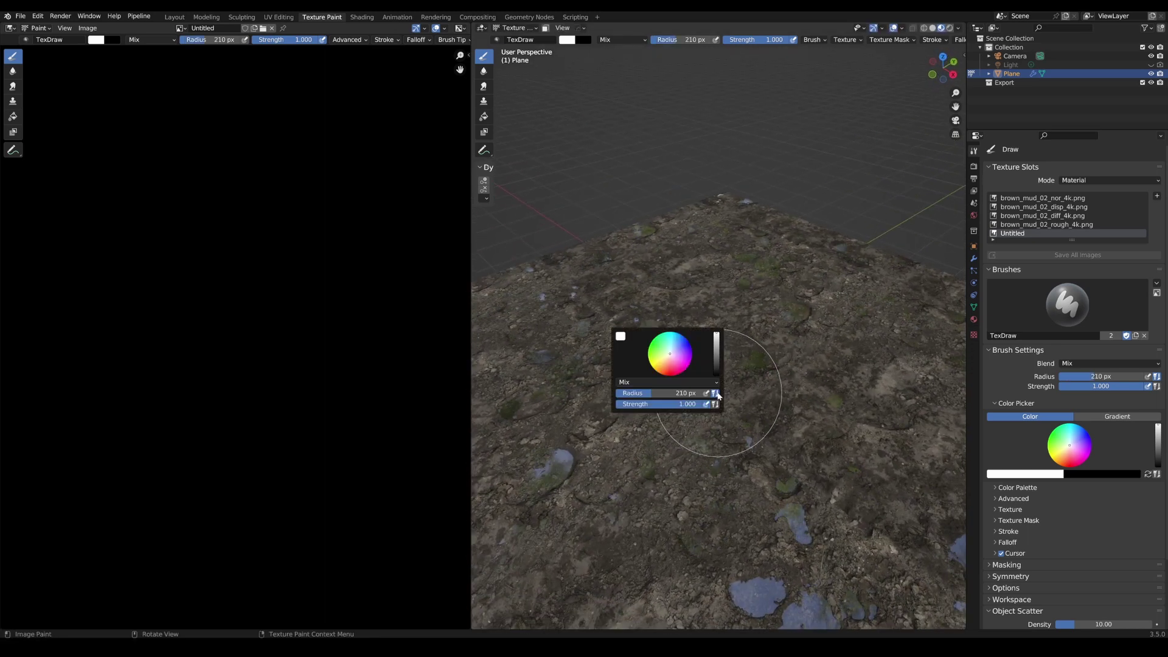
pyautogui.moveTo(699, 406); pyautogui.dragTo(651, 406)
# Enlarge the 3D view and paint overlapping white strokes across the plane on the Untitled image to form larger puddles
pyautogui.moveTo(763, 394)
pyautogui.mouseDown()
pyautogui.moveTo(670, 462)
pyautogui.moveTo(715, 416)
pyautogui.mouseUp()
pyautogui.moveTo(715, 416); pyautogui.dragTo(606, 434, button='middle')
pyautogui.moveTo(471, 419); pyautogui.dragTo(264, 410)
pyautogui.moveTo(579, 397); pyautogui.dragTo(579, 326)
pyautogui.click(356, 324)
pyautogui.click(406, 293)
pyautogui.click(439, 304)
pyautogui.moveTo(497, 476); pyautogui.dragTo(497, 487)
pyautogui.moveTo(497, 487); pyautogui.dragTo(365, 426, button='middle')
pyautogui.moveTo(433, 483); pyautogui.dragTo(591, 518)
pyautogui.click(443, 535)
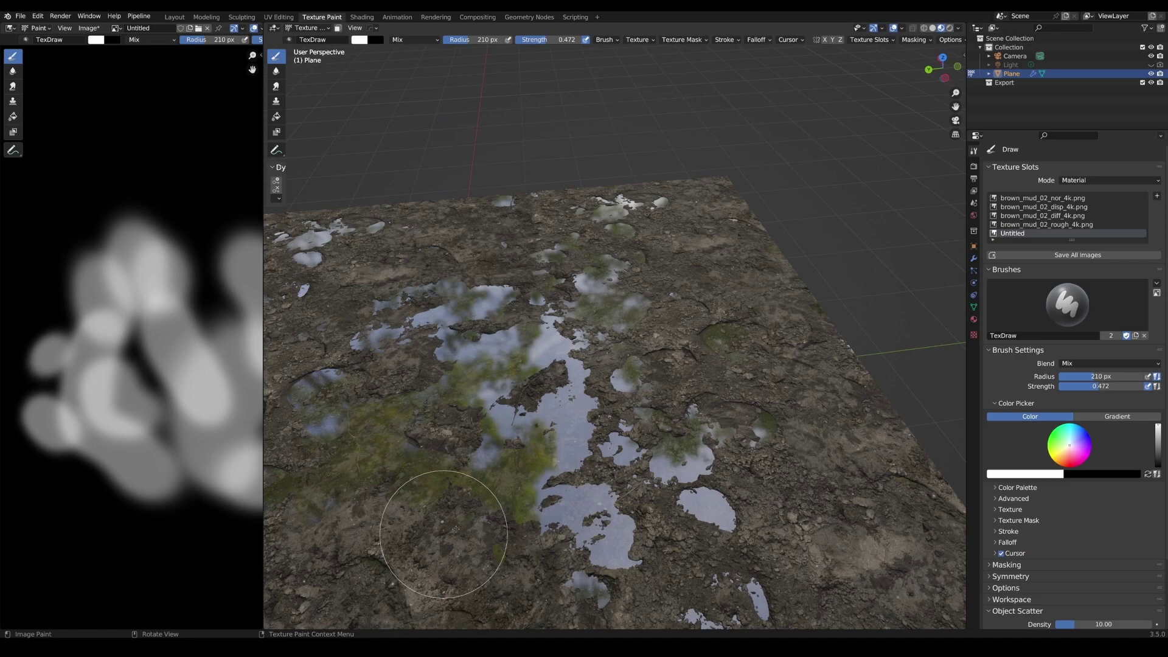
pyautogui.click(642, 333)
pyautogui.click(673, 289)
pyautogui.moveTo(487, 274); pyautogui.dragTo(463, 576)
pyautogui.moveTo(462, 575); pyautogui.dragTo(462, 462, button='middle')
pyautogui.moveTo(547, 365); pyautogui.dragTo(609, 548)
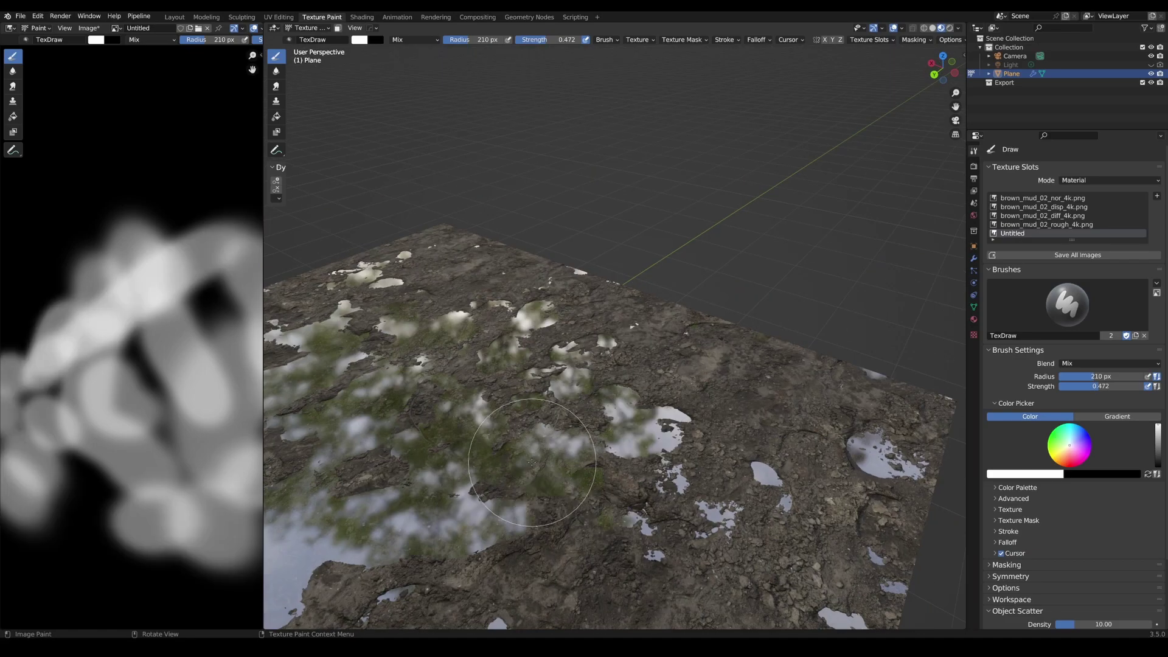
pyautogui.moveTo(517, 395); pyautogui.dragTo(443, 404)
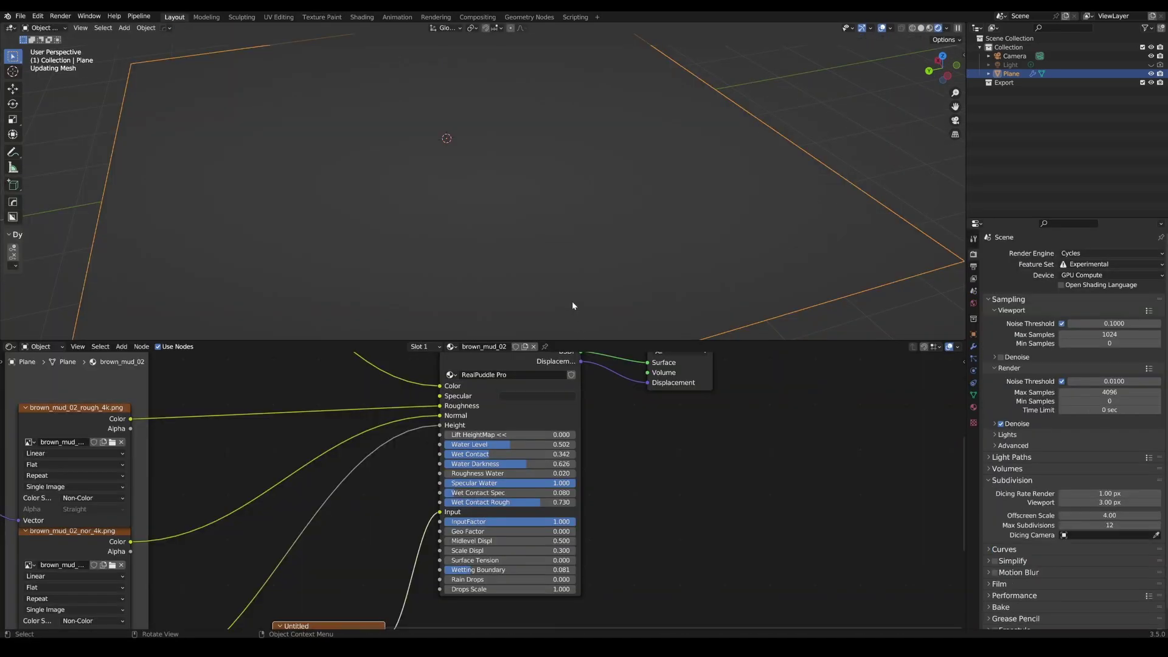
# Return to the Layout workspace and set RealPuddle Pro's Water Darkness to 0.822 and Surface Tension to 0.023
pyautogui.moveTo(572, 306); pyautogui.dragTo(519, 235, button='middle')
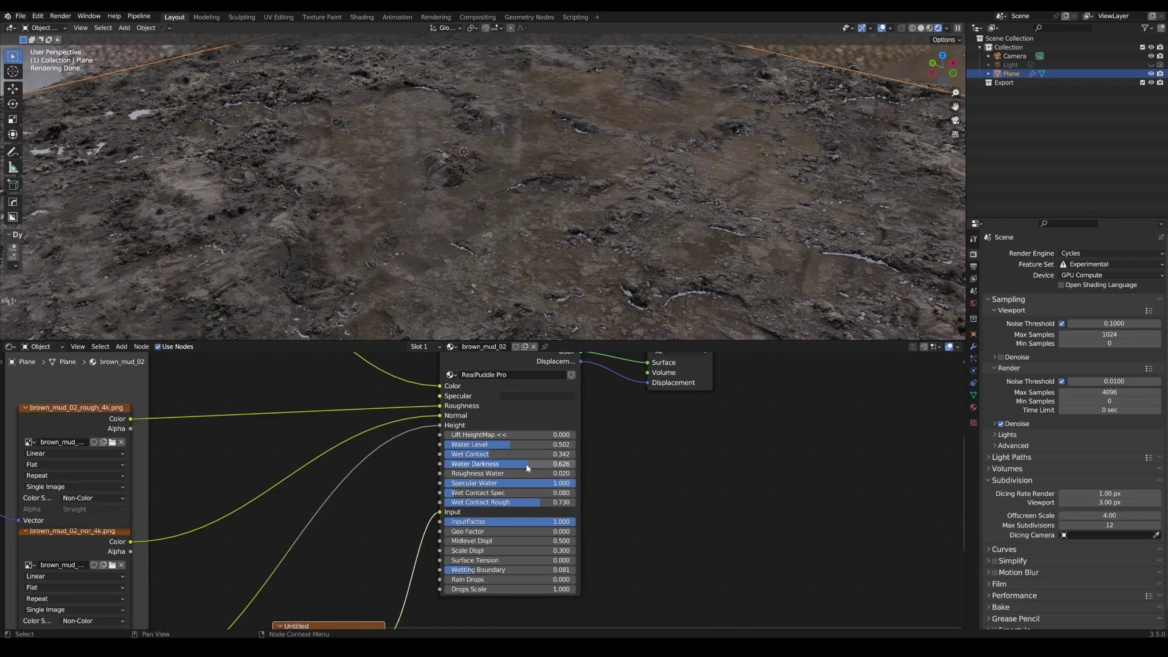
pyautogui.moveTo(525, 463); pyautogui.dragTo(554, 467)
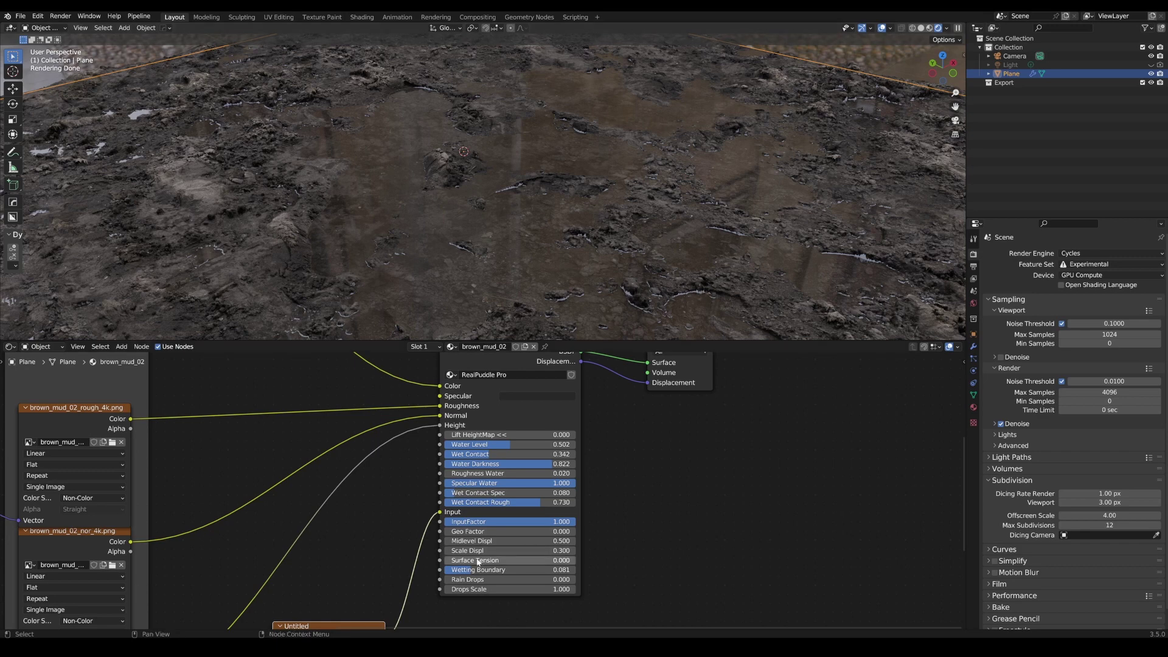
pyautogui.moveTo(472, 562); pyautogui.dragTo(505, 560)
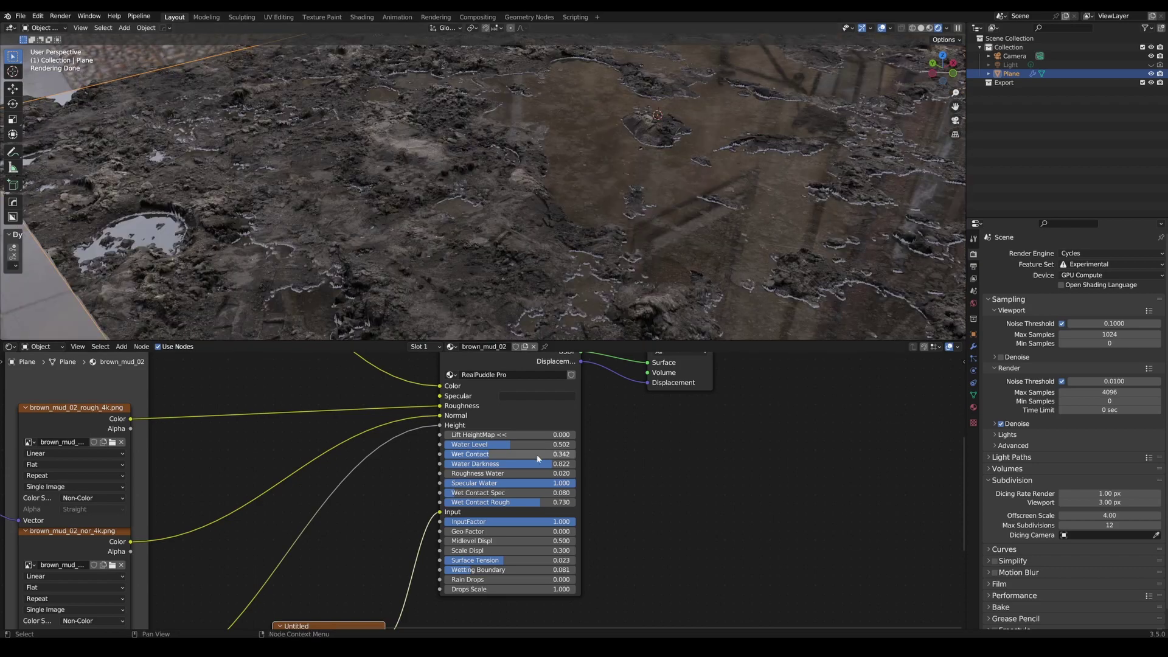
# Set RealPuddle Pro's Wet Contact to 0.075, Rain Drops to 1.000 and Drops Scale to 0.600
pyautogui.moveTo(537, 454); pyautogui.dragTo(438, 458)
pyautogui.moveTo(476, 579); pyautogui.dragTo(578, 579)
pyautogui.scroll(1, 415, 276)
pyautogui.moveTo(415, 275); pyautogui.dragTo(478, 238, button='middle')
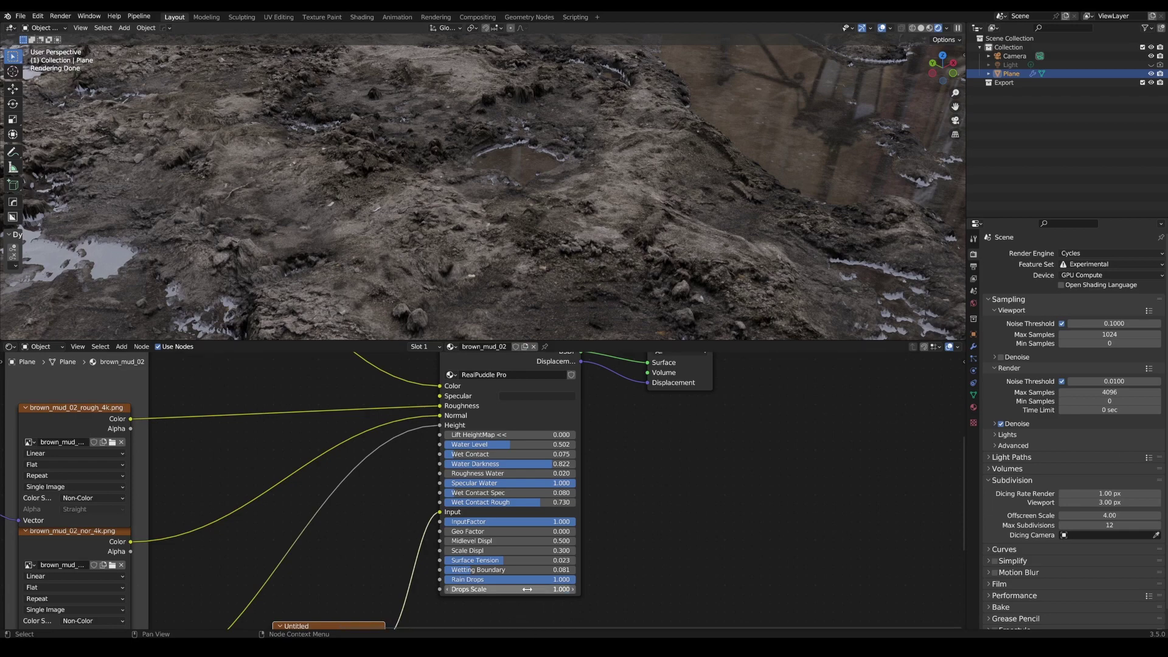
pyautogui.moveTo(461, 589); pyautogui.dragTo(439, 589)
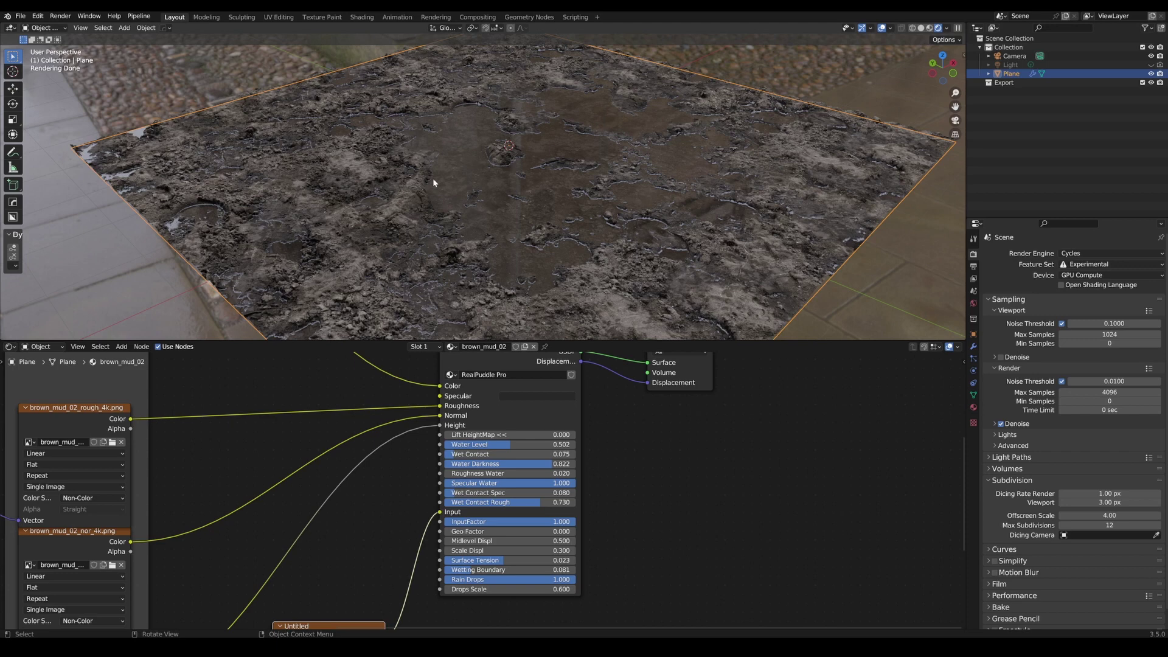
# Switch the viewport to Material Preview and subdivide the plane's mesh repeatedly in Edit Mode
pyautogui.click(929, 28)
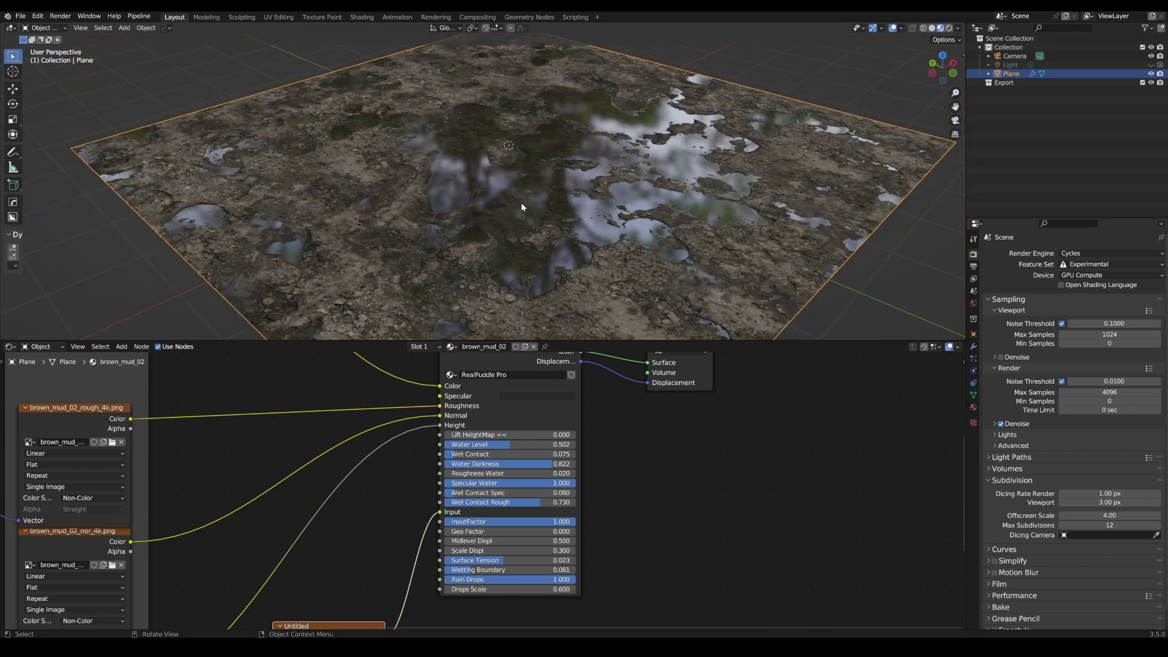
pyautogui.press('Tab')
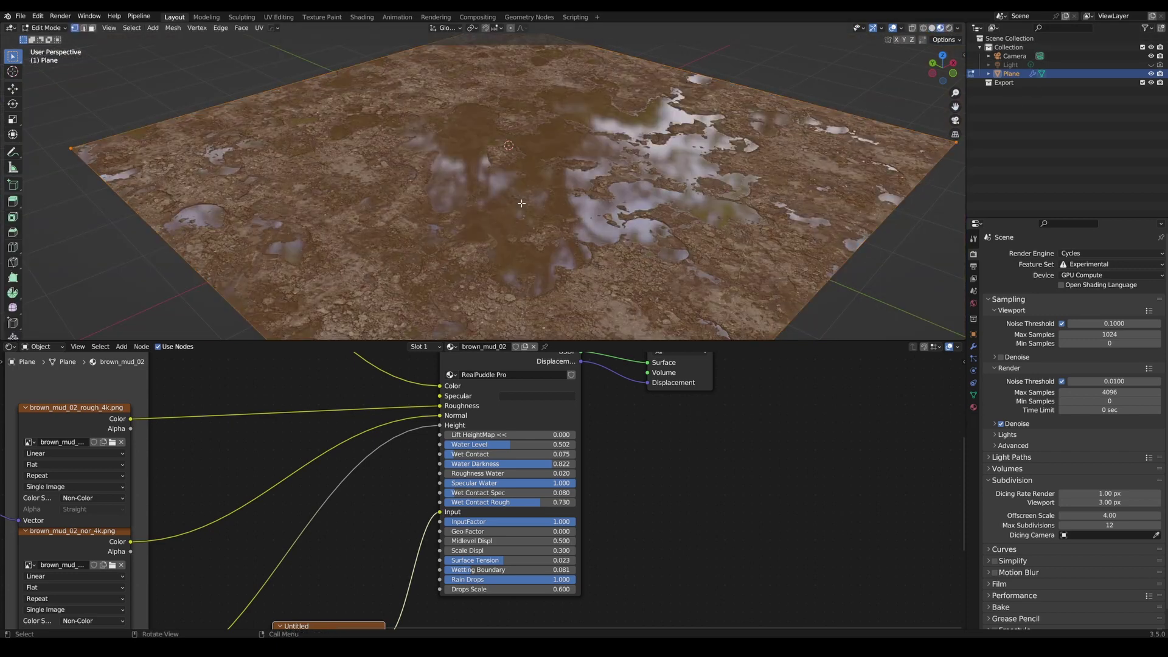
pyautogui.rightClick(486, 208)
pyautogui.click(447, 213)
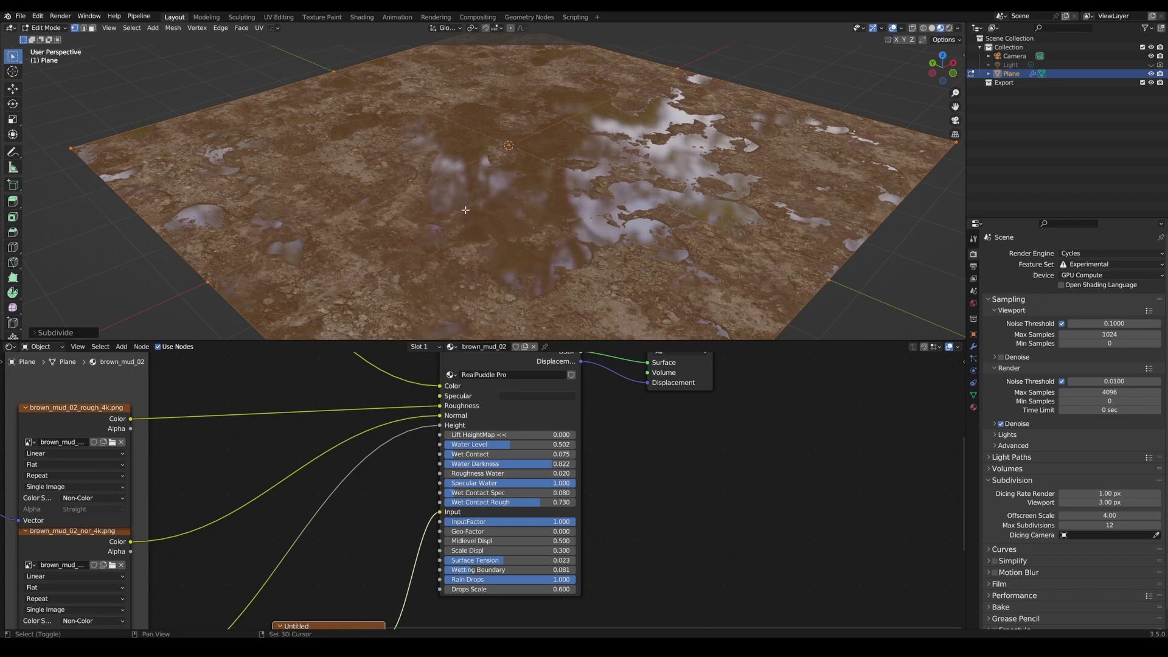
# Select two adjoining edges near the middle of the plane and lower them along the Z axis
pyautogui.press('2')
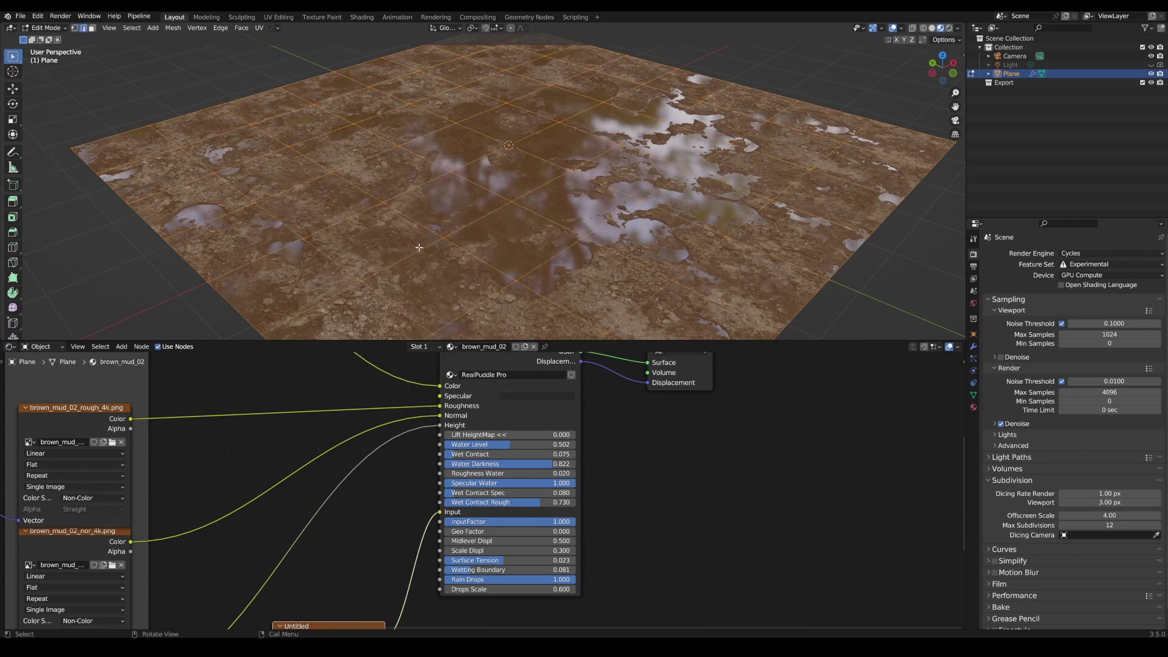
pyautogui.click(426, 251)
pyautogui.keyDown('shift'); pyautogui.click(467, 222); pyautogui.keyUp('shift')
pyautogui.moveTo(473, 228); pyautogui.dragTo(480, 199, button='middle')
pyautogui.scroll(4, 479, 198)
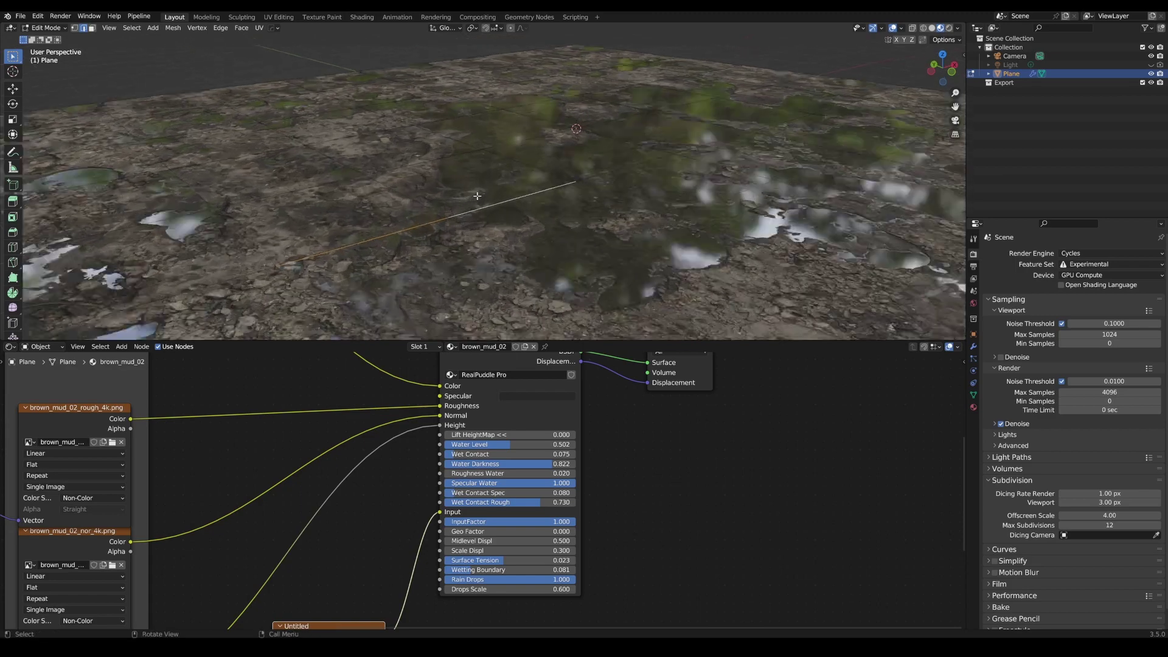
pyautogui.press('g')
pyautogui.press('z')
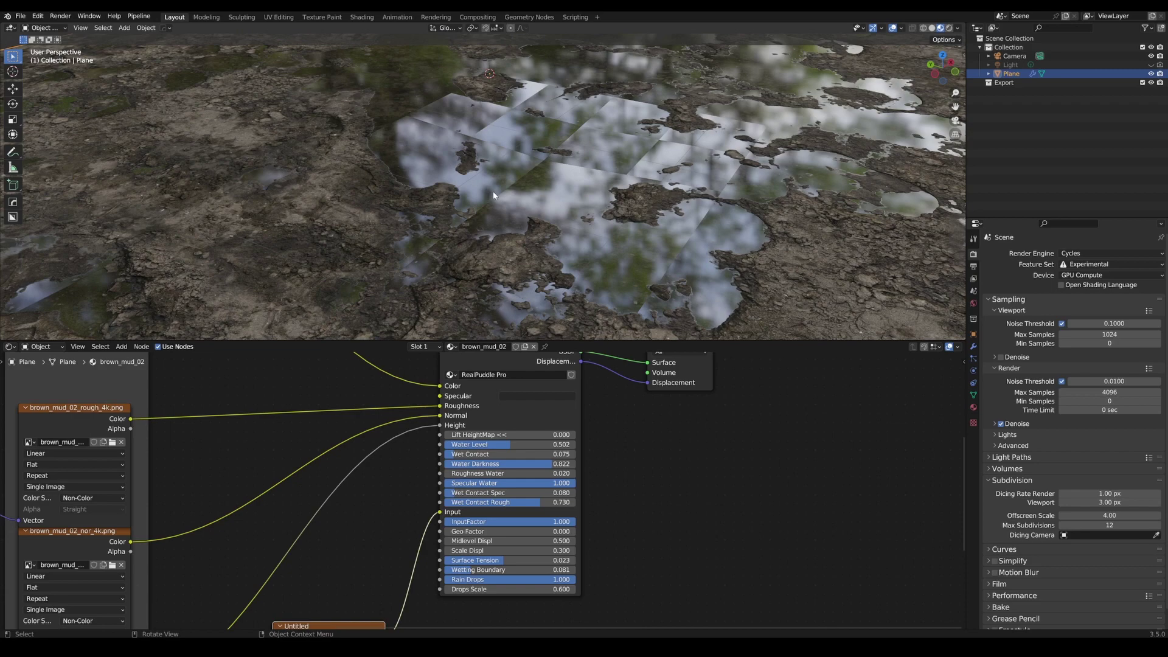
# Shade the plane smooth and set RealPuddle Pro's Geo Factor to 1.000
pyautogui.moveTo(481, 188); pyautogui.dragTo(524, 177, button='middle')
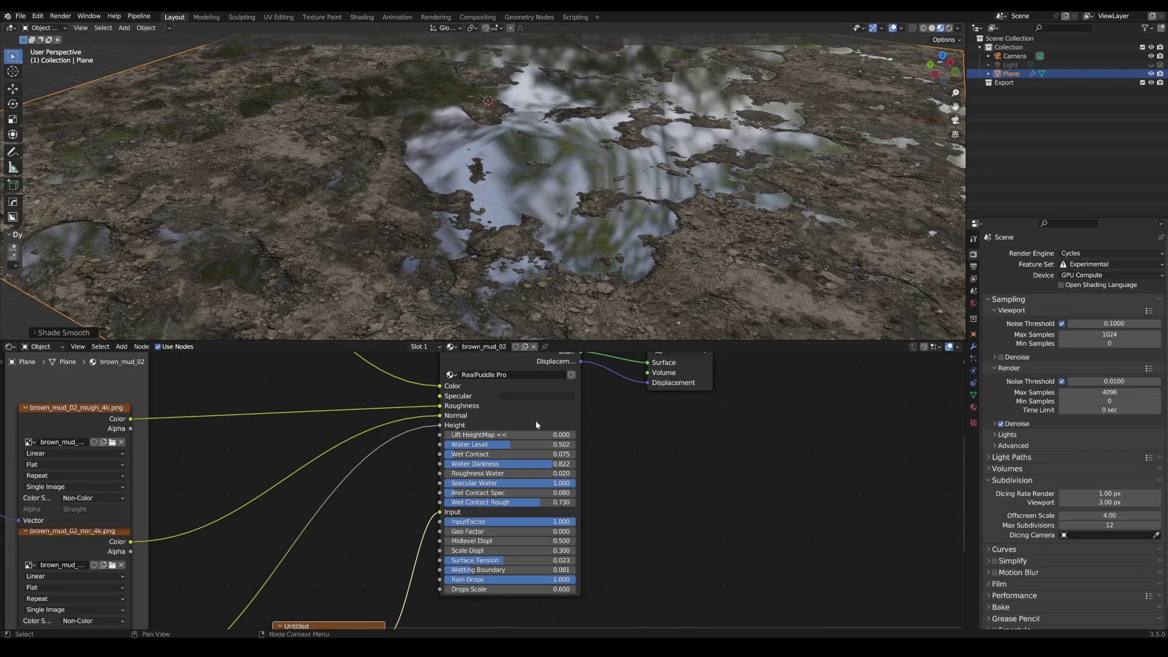
pyautogui.moveTo(511, 531); pyautogui.dragTo(641, 531)
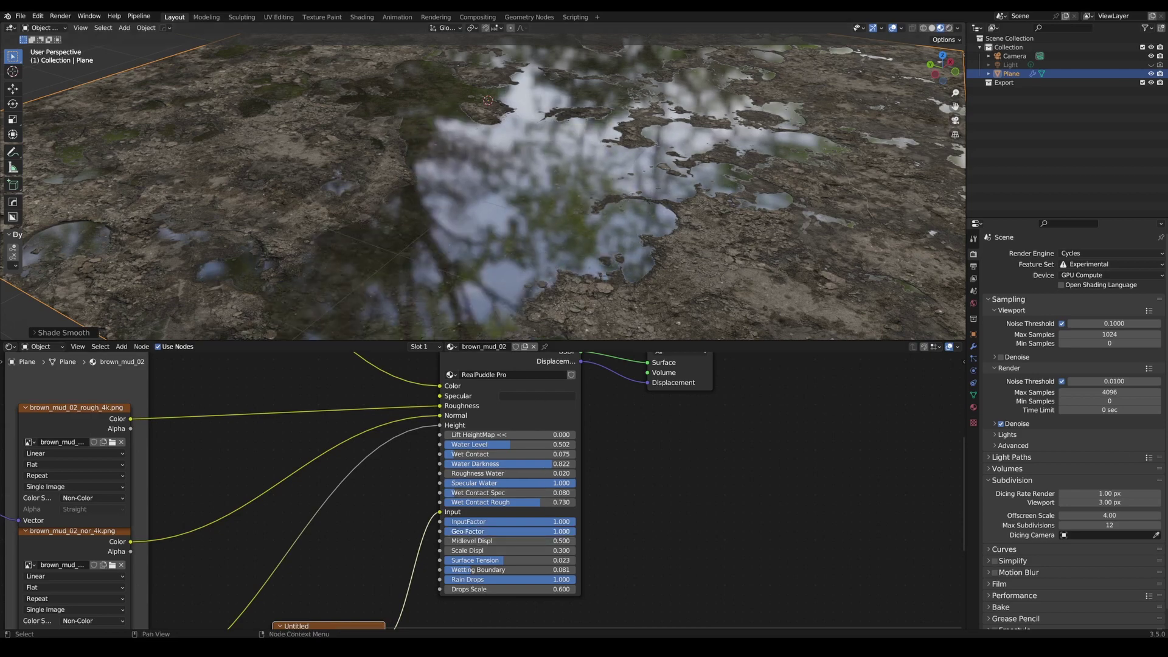
pyautogui.moveTo(500, 188)
pyautogui.mouseDown(button='middle')
pyautogui.moveTo(490, 194)
pyautogui.moveTo(501, 196)
pyautogui.mouseUp(button='middle')
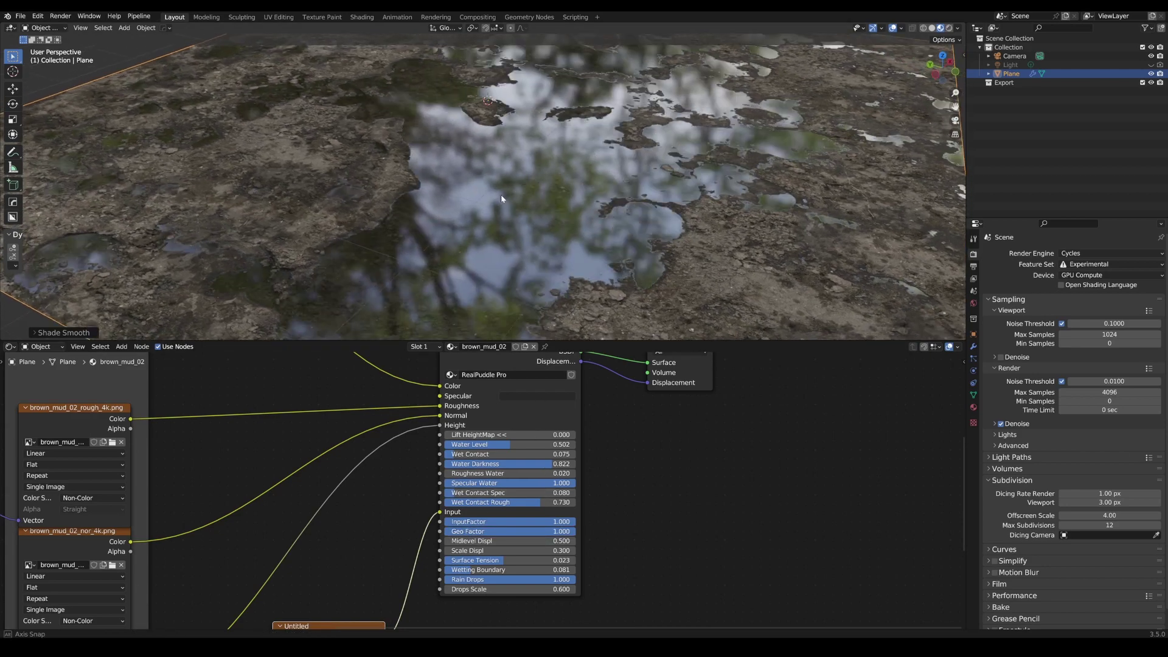
pyautogui.scroll(-8, 560, 220)
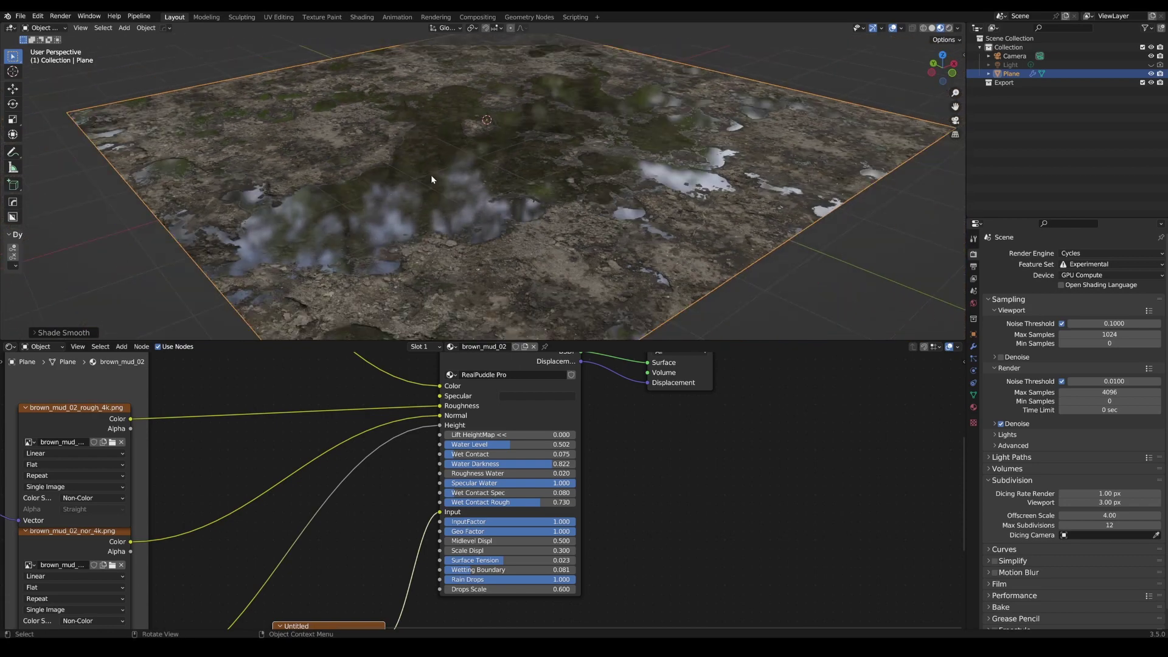
# Lower the mesh edges beside the main puddle along the Z axis and return to Object Mode
pyautogui.scroll(6, 399, 186)
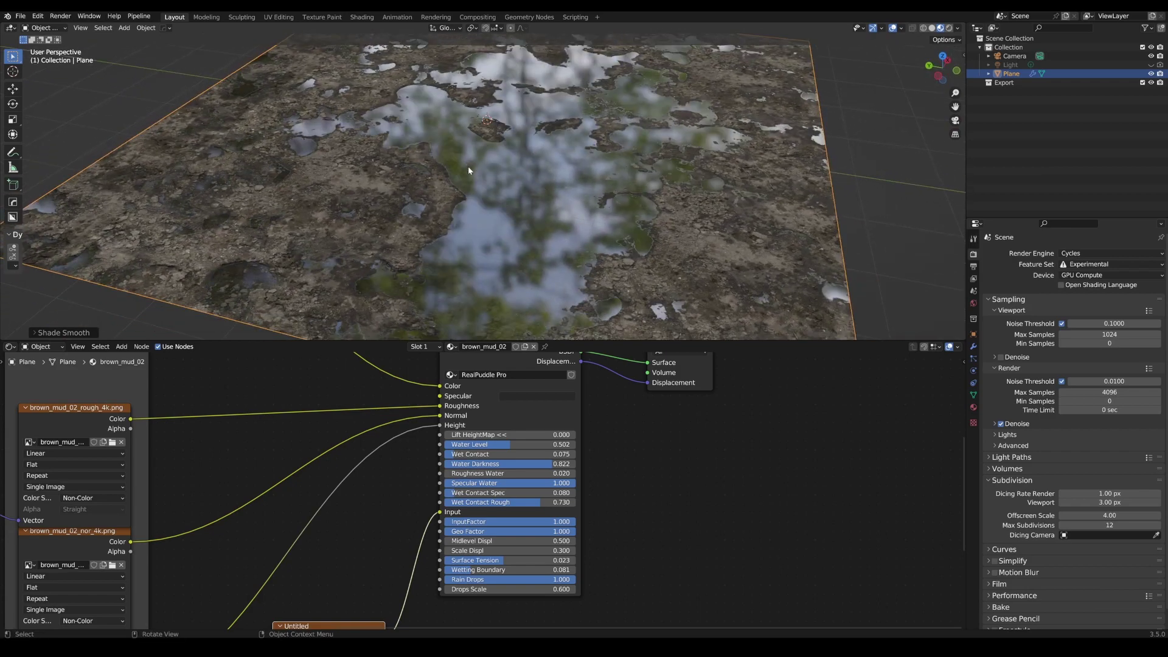
pyautogui.moveTo(468, 171)
pyautogui.mouseDown(button='middle')
pyautogui.moveTo(464, 213)
pyautogui.moveTo(489, 180)
pyautogui.mouseUp(button='middle')
pyautogui.press('Tab')
pyautogui.click(451, 203)
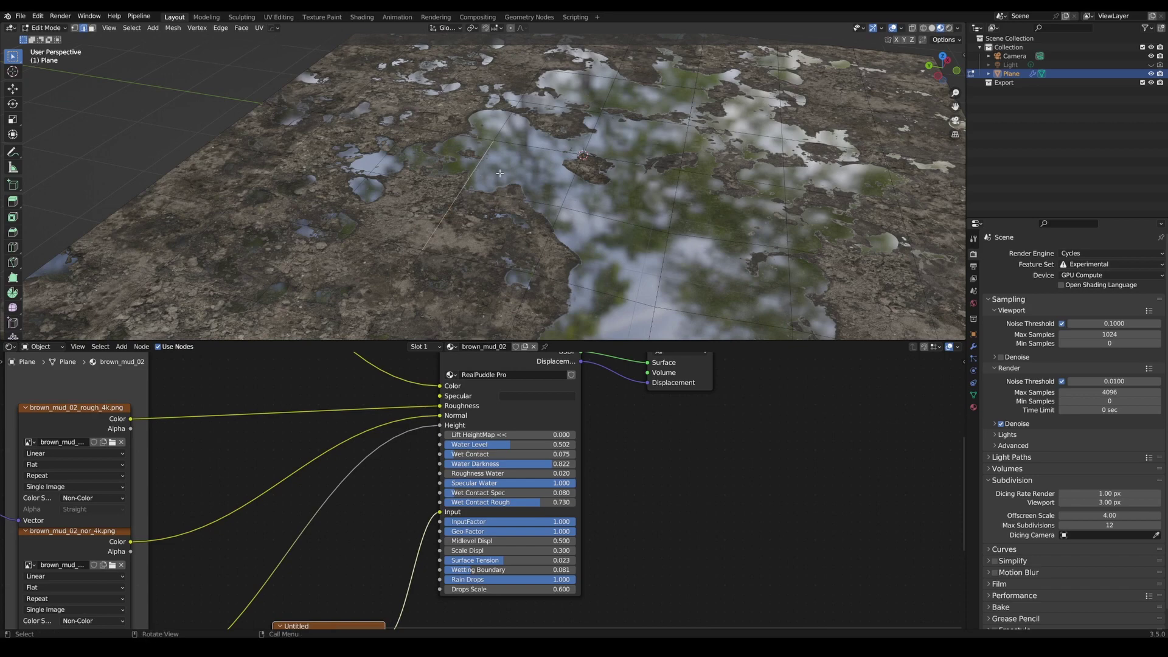
pyautogui.press('g')
pyautogui.press('z')
pyautogui.click(502, 177)
pyautogui.press('Tab')
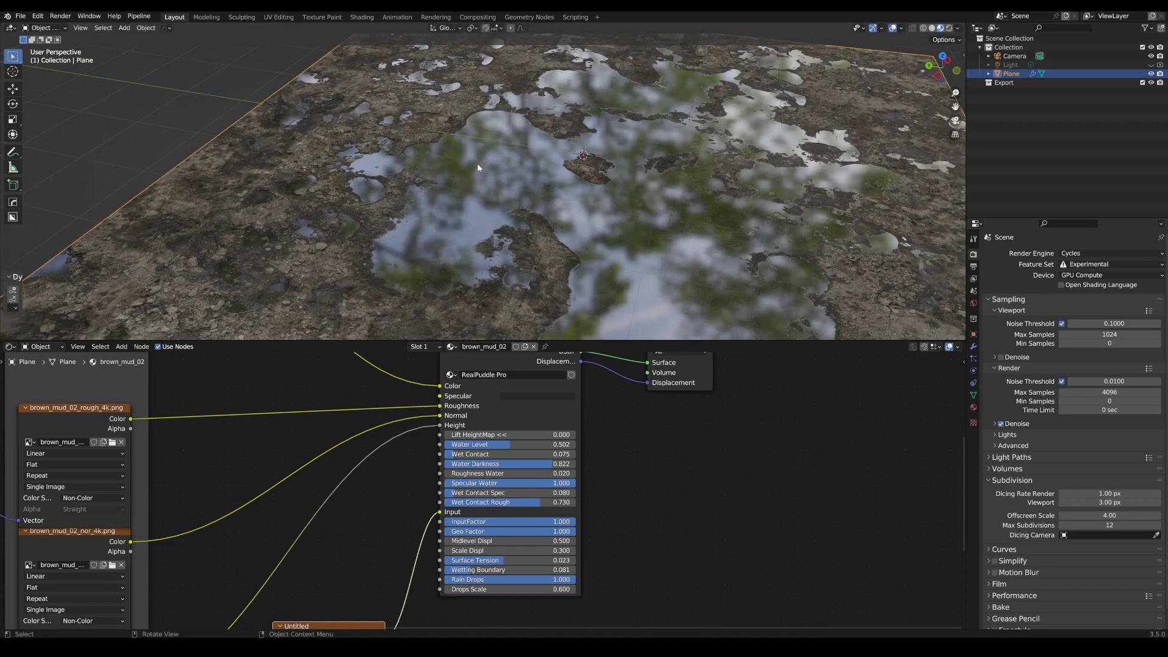
# Switch the viewport back to Rendered shading and raise RealPuddle Pro's Wet Contact to 0.235
pyautogui.scroll(-3, 477, 163)
pyautogui.moveTo(634, 210); pyautogui.dragTo(644, 203, button='middle')
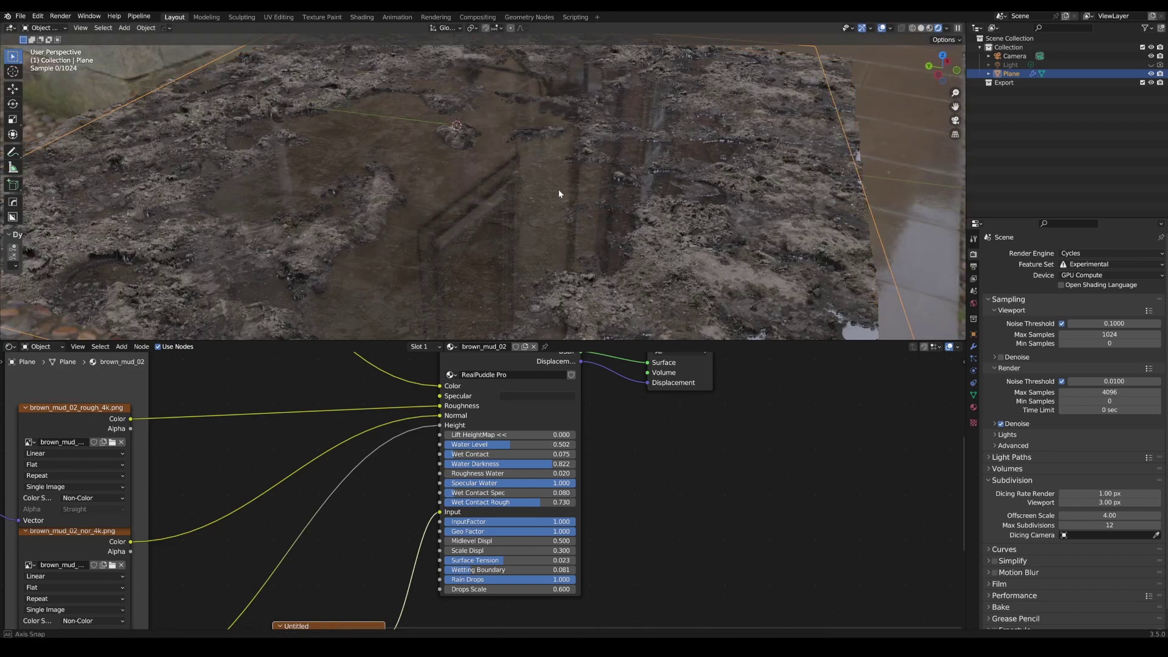
pyautogui.moveTo(558, 190); pyautogui.dragTo(611, 201, button='middle')
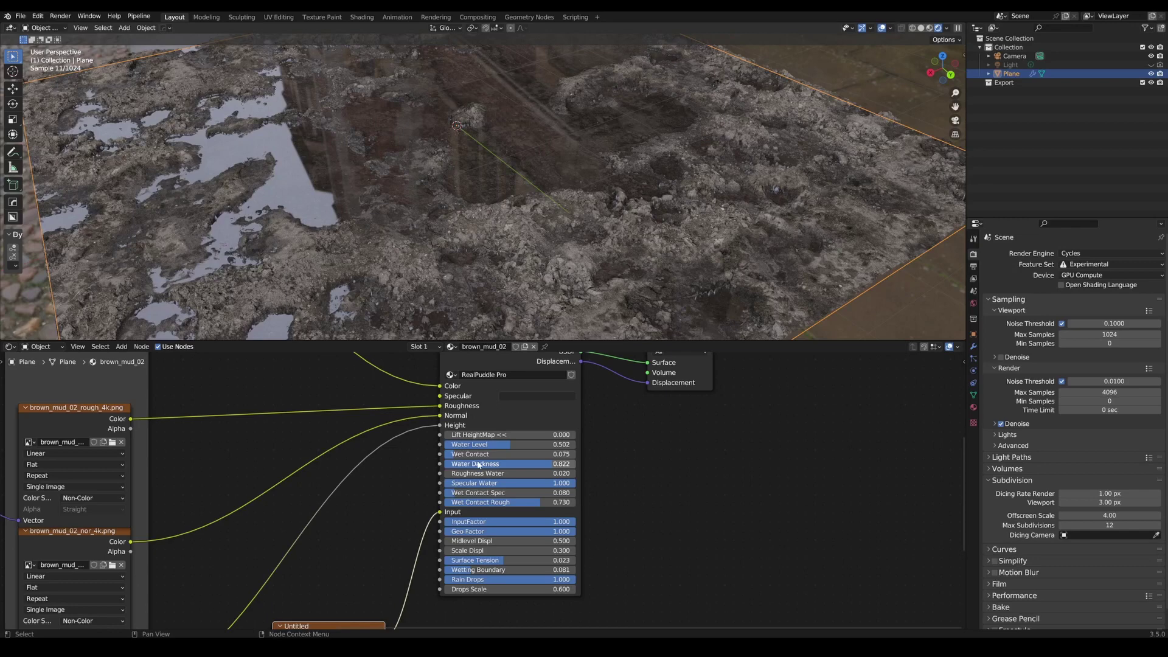
pyautogui.moveTo(478, 454)
pyautogui.mouseDown()
pyautogui.moveTo(510, 454)
pyautogui.moveTo(469, 454)
pyautogui.mouseUp()
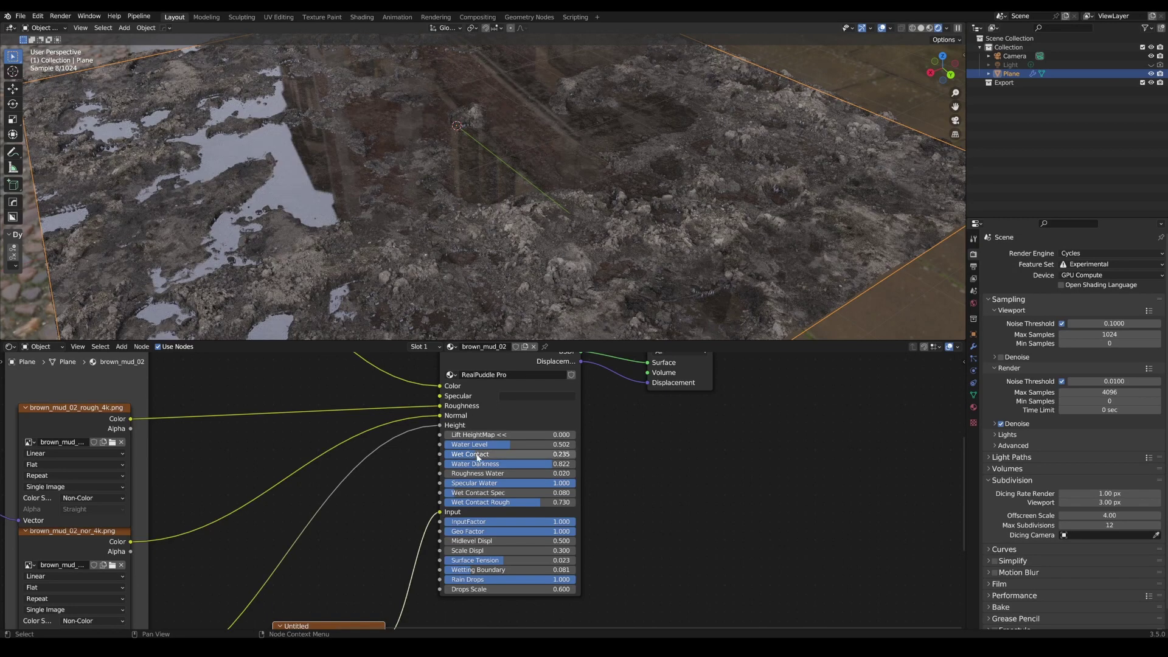